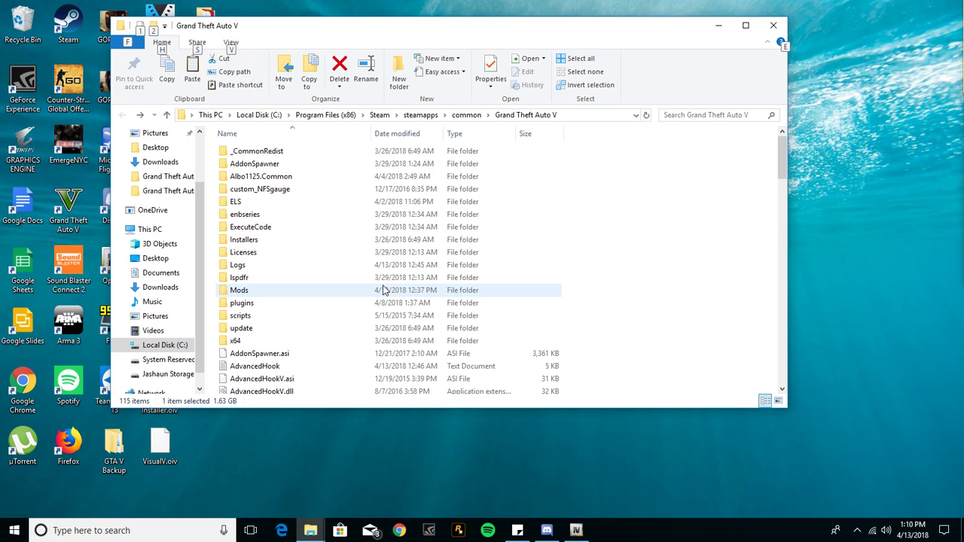
Step: Create a folder named Mods in the Grand Theft Auto V directory, agreeing to merge it with the existing one
right_click(687, 235)
mouse_move(733, 387)
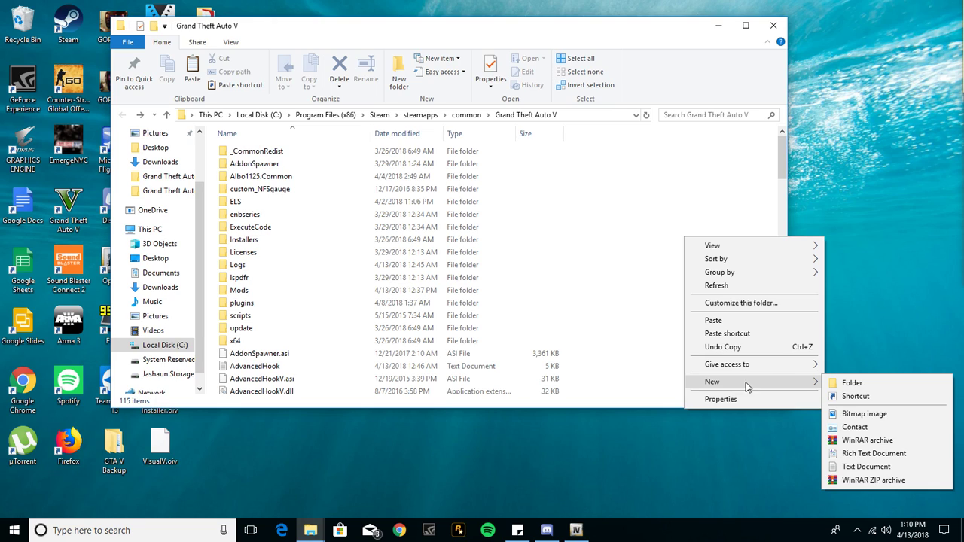
click(869, 381)
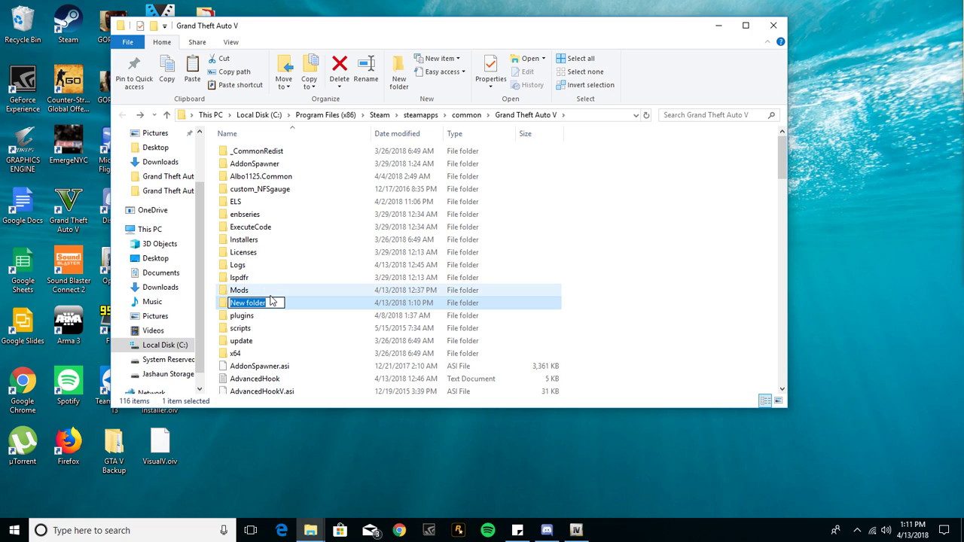
text(MOd)
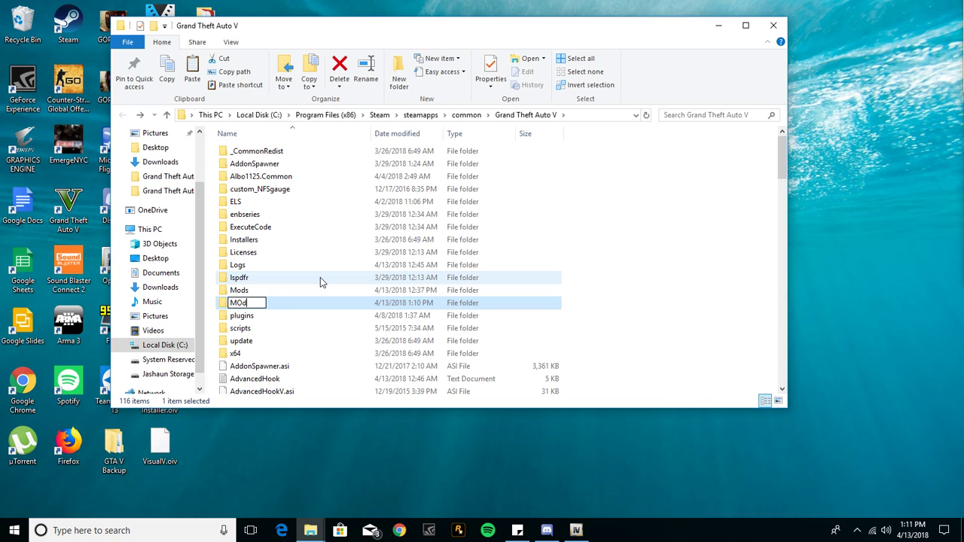
key(BackSpace)
key(BackSpace)
text(ods)
key(Return)
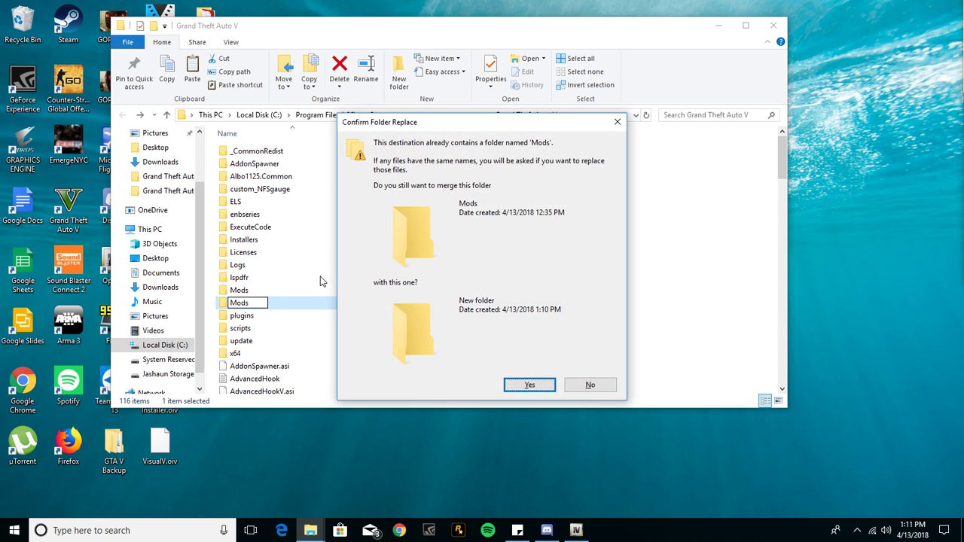
click(525, 384)
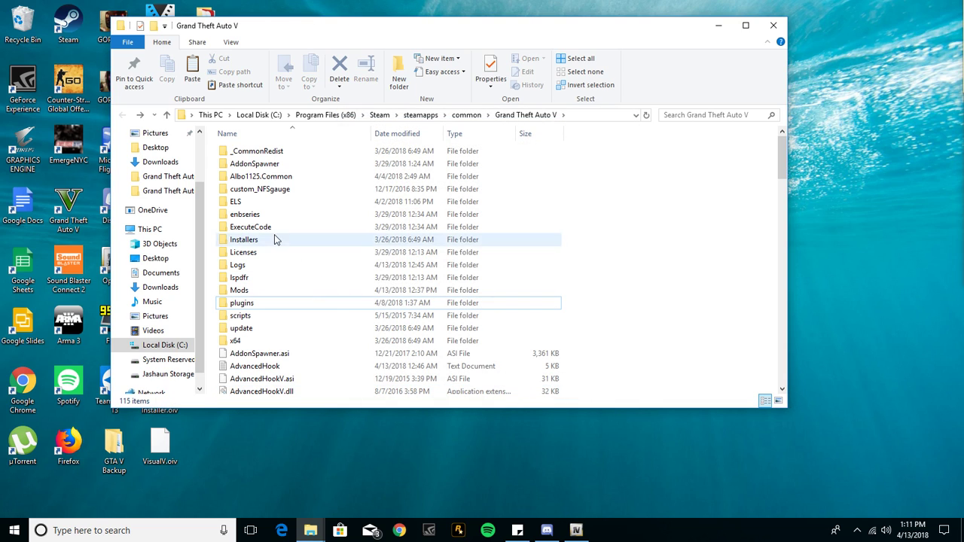
Step: Copy the update folder and paste it into the Mods folder
click(305, 291)
click(343, 329)
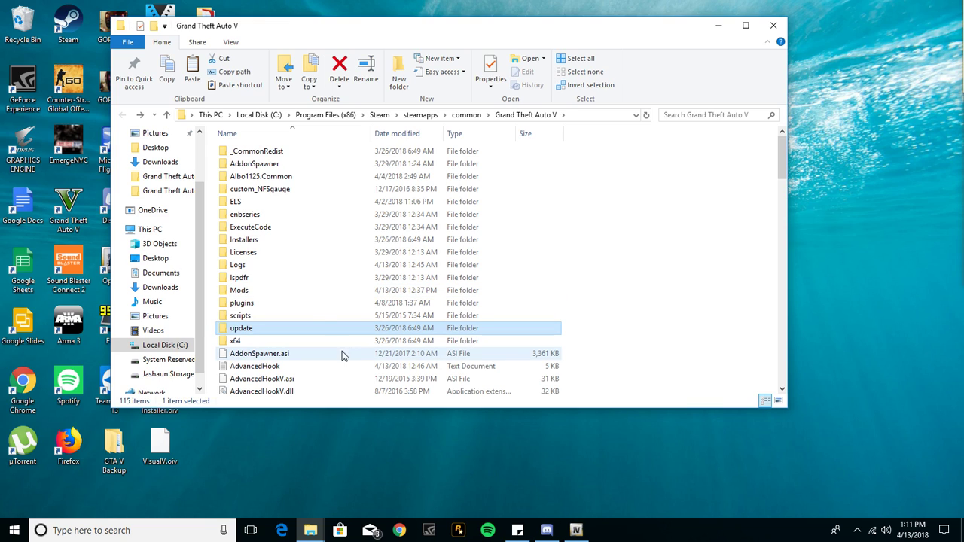
click(314, 292)
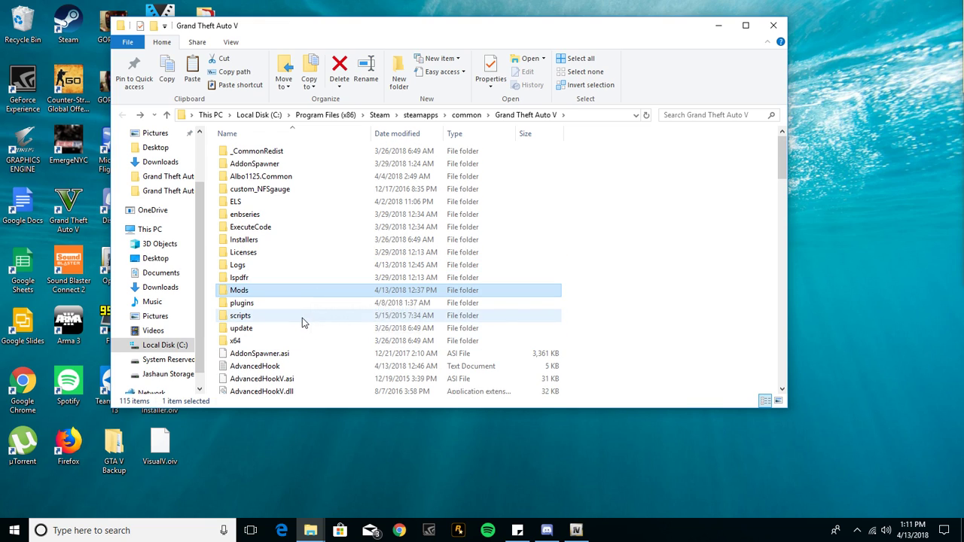
click(303, 325)
right_click(306, 326)
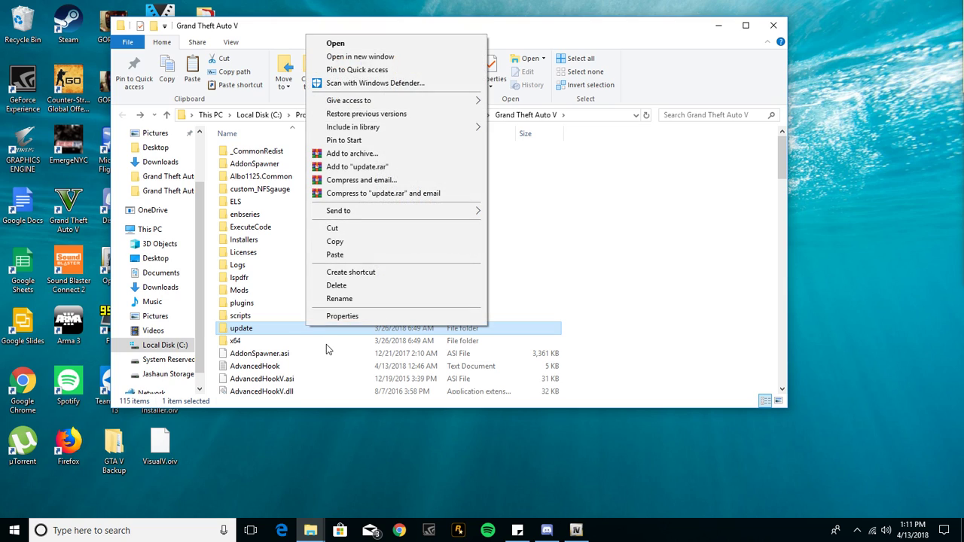
click(334, 241)
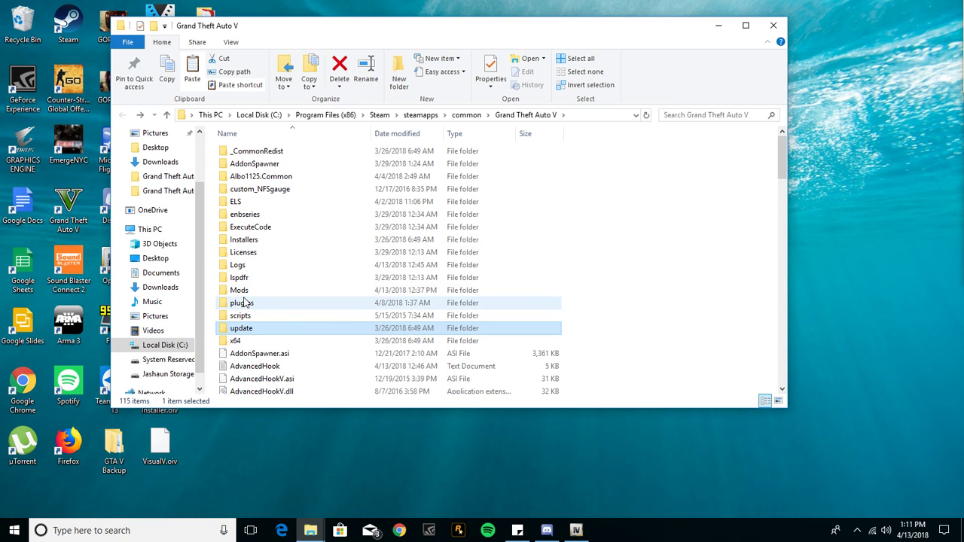
click(242, 291)
right_click(246, 290)
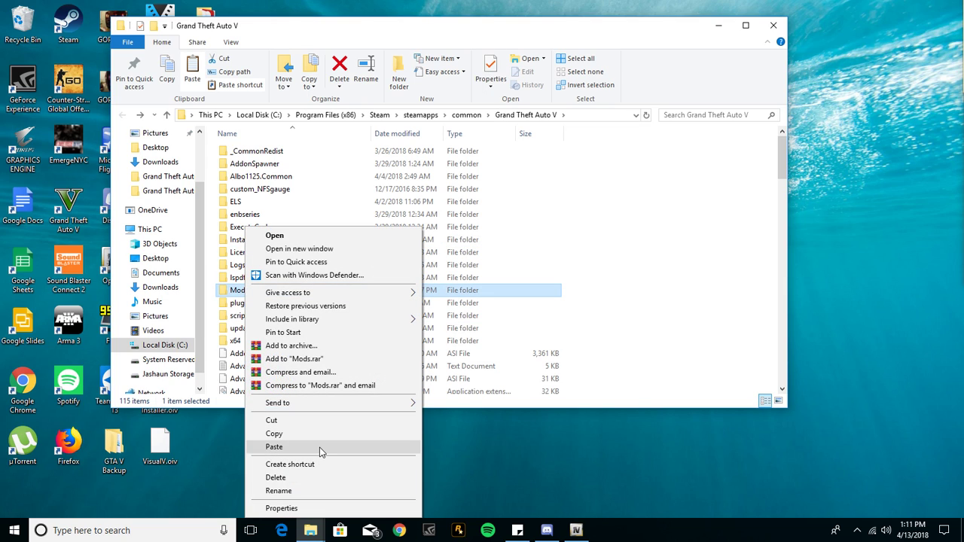
click(319, 448)
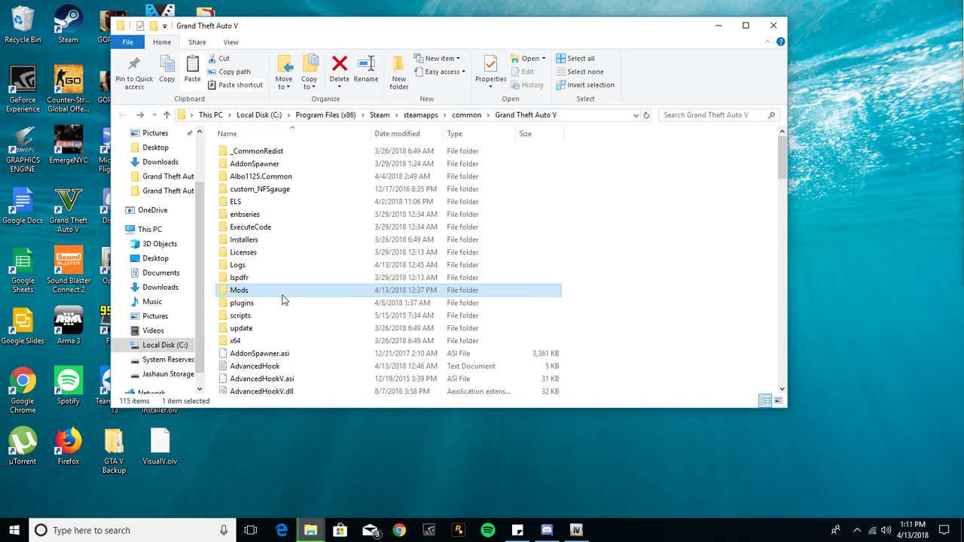
key(Return)
click(121, 114)
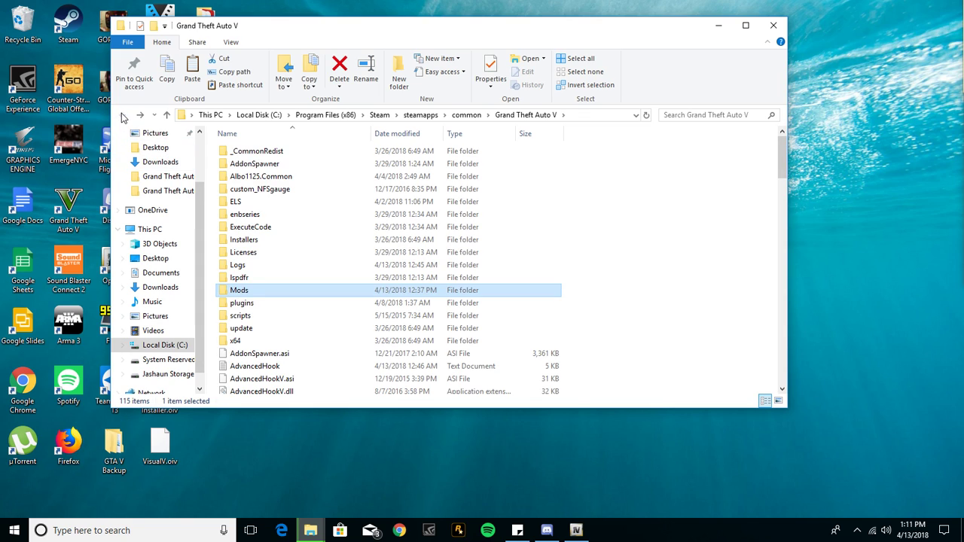
Step: Copy the x64 folder, checking its audio subfolder, and paste it into the Mods folder
click(293, 329)
right_click(290, 340)
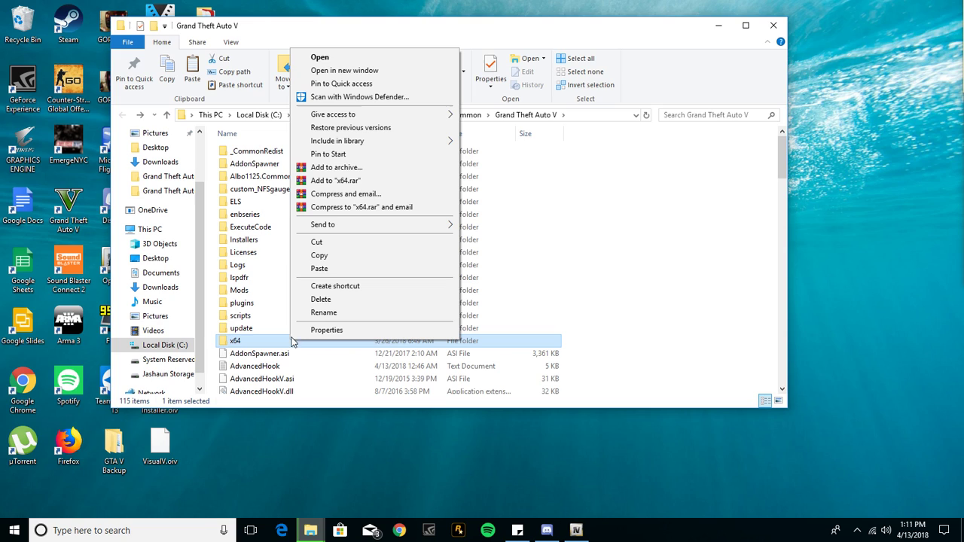
click(333, 256)
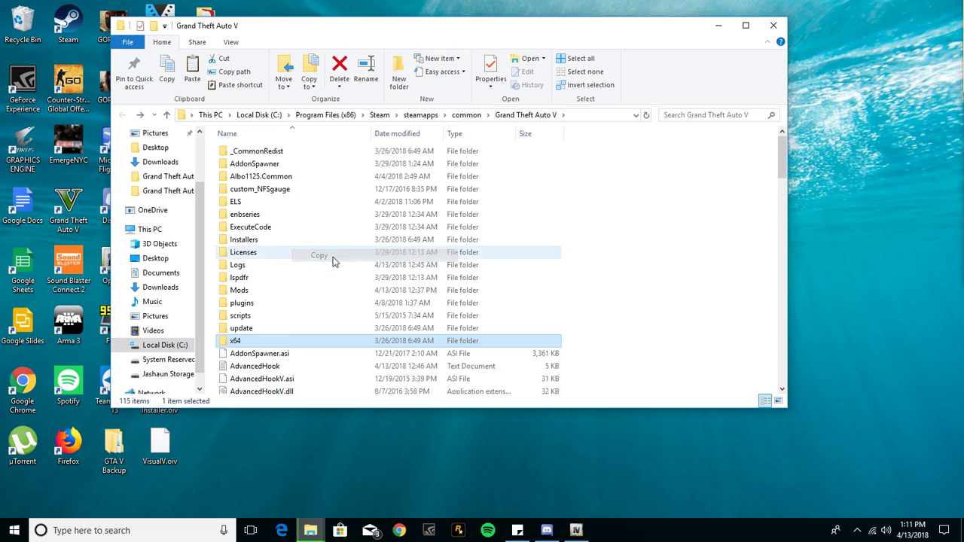
double_click(282, 340)
click(240, 156)
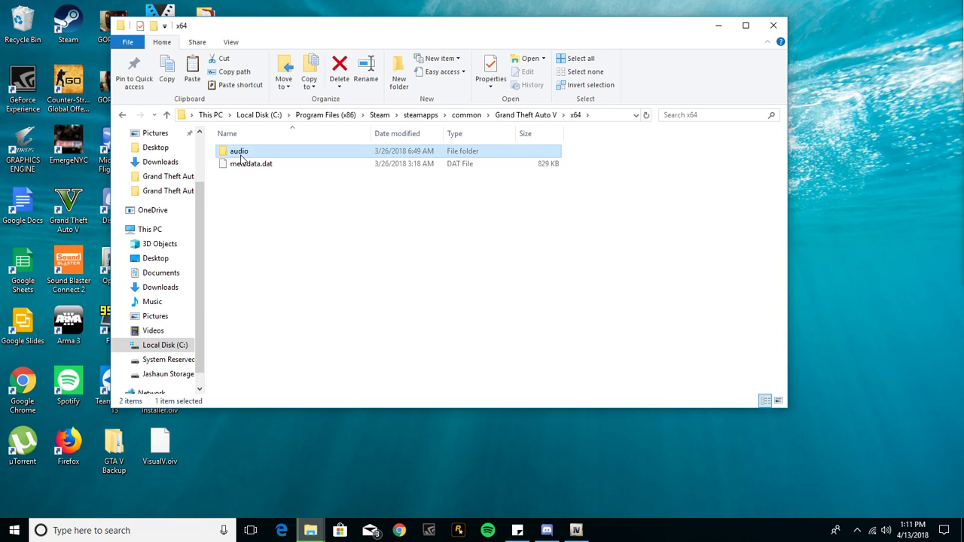
double_click(241, 158)
click(122, 115)
click(122, 114)
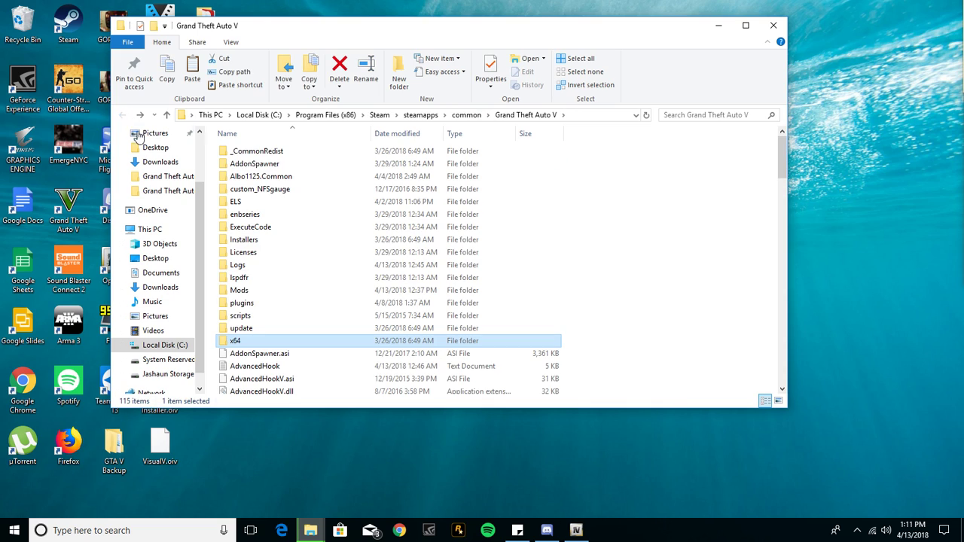
click(276, 316)
click(271, 291)
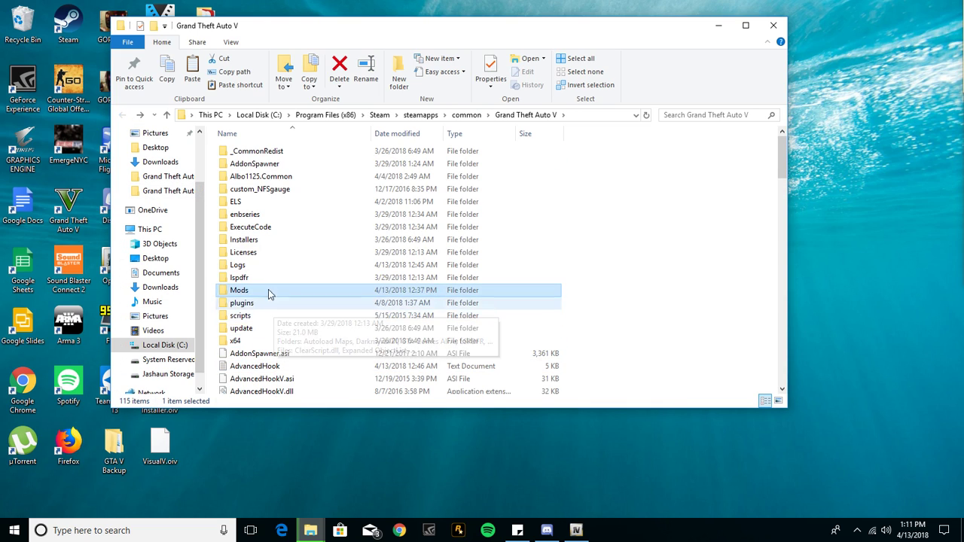
right_click(271, 292)
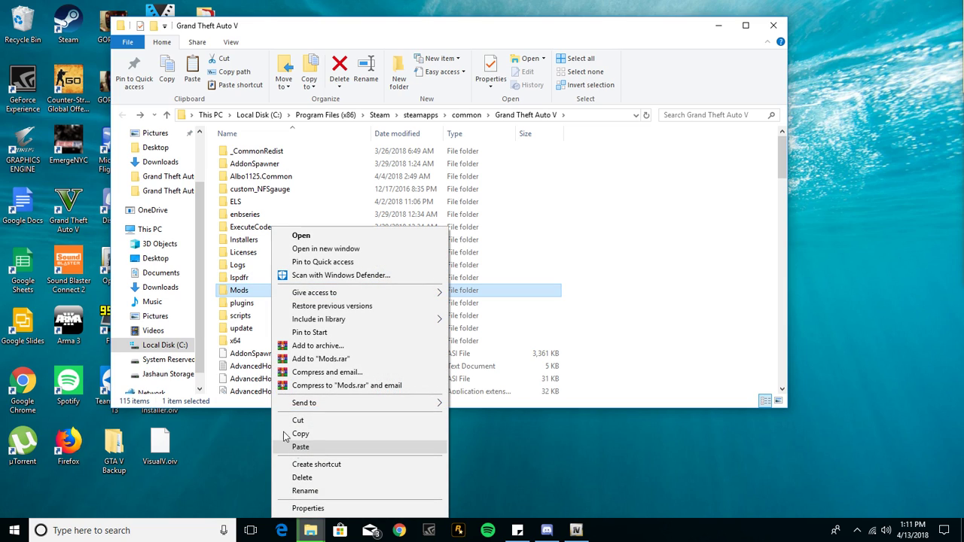
click(338, 449)
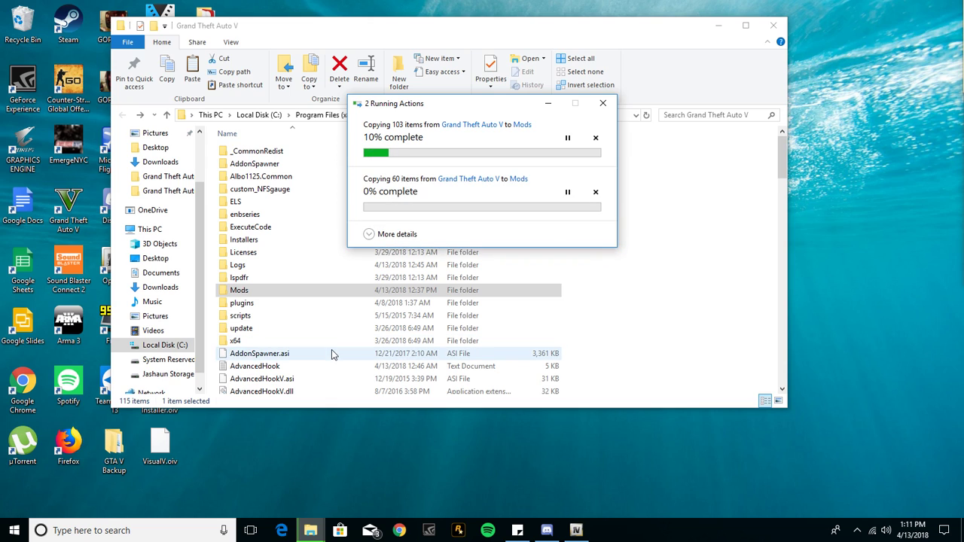
Step: Copy the x64e.rpf file from the game directory and paste it into the Mods folder
scroll(331, 351, down, 6)
scroll(333, 363, down, 5)
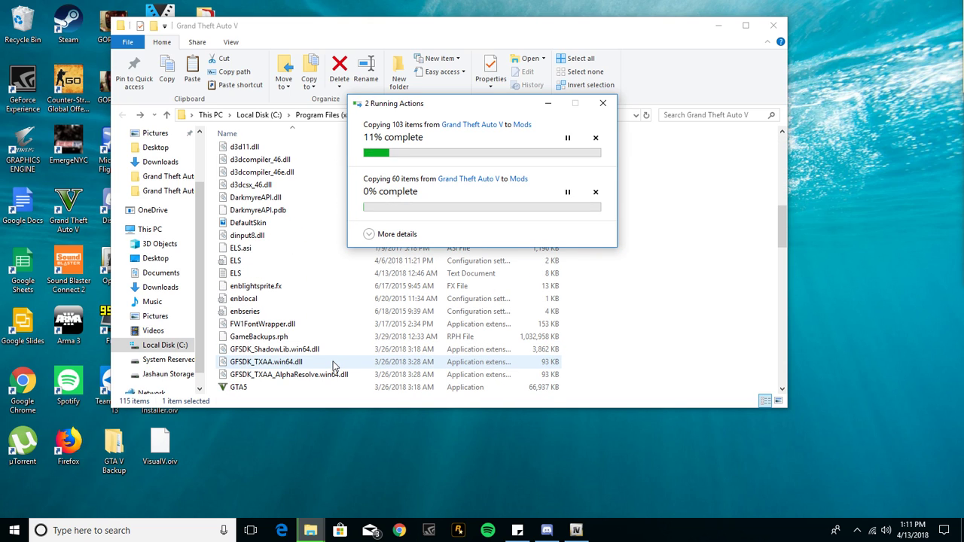
scroll(333, 366, down, 4)
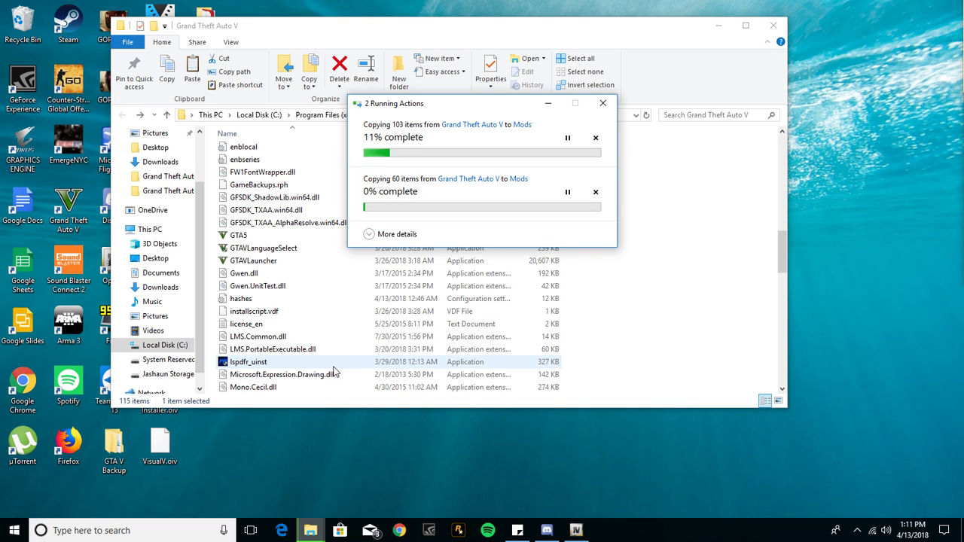
scroll(334, 370, down, 11)
scroll(334, 370, up, 4)
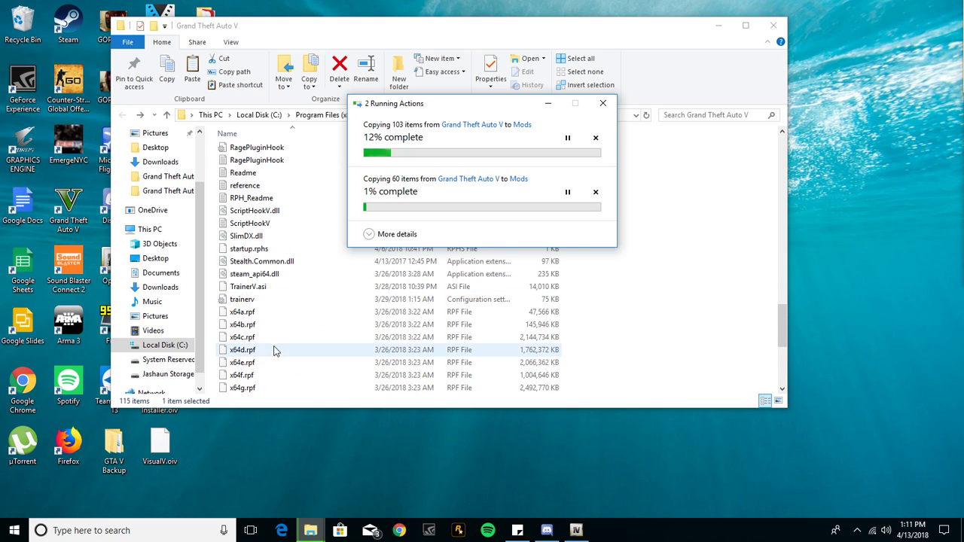
scroll(275, 350, down, 4)
click(276, 222)
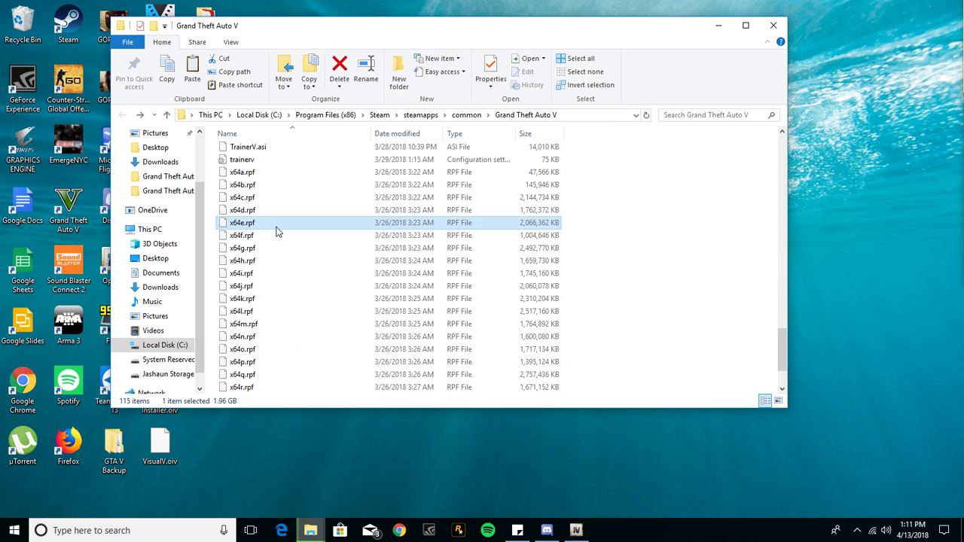
right_click(275, 231)
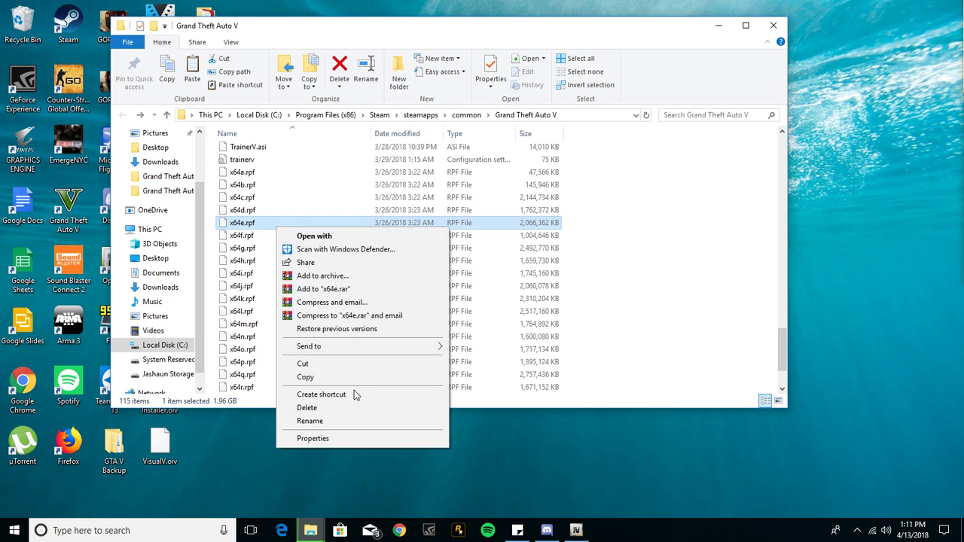
click(332, 377)
scroll(338, 301, up, 15)
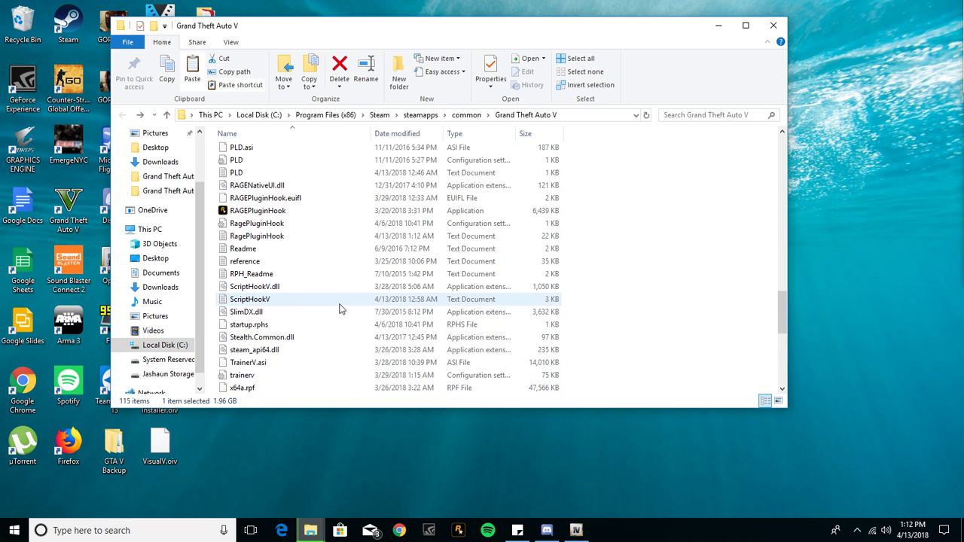
scroll(349, 305, up, 10)
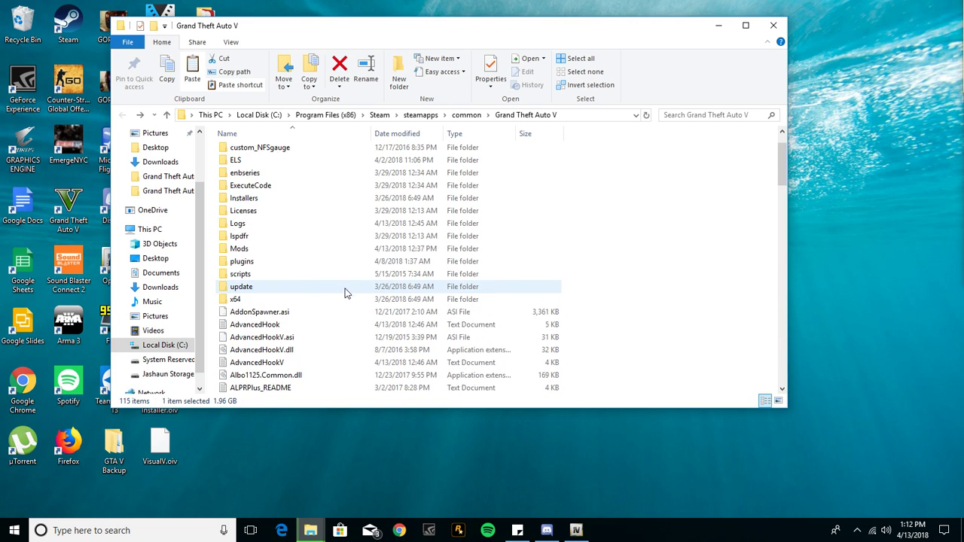
right_click(269, 295)
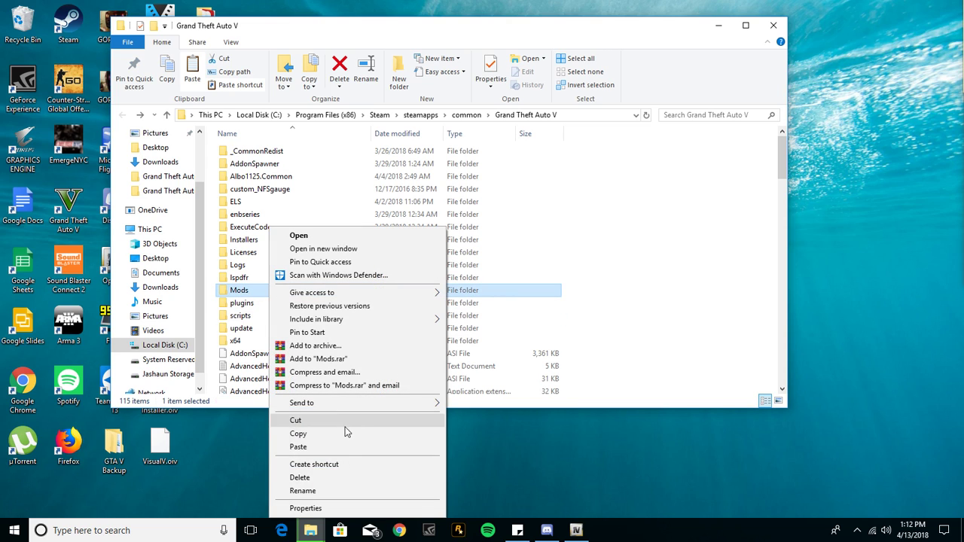
click(350, 446)
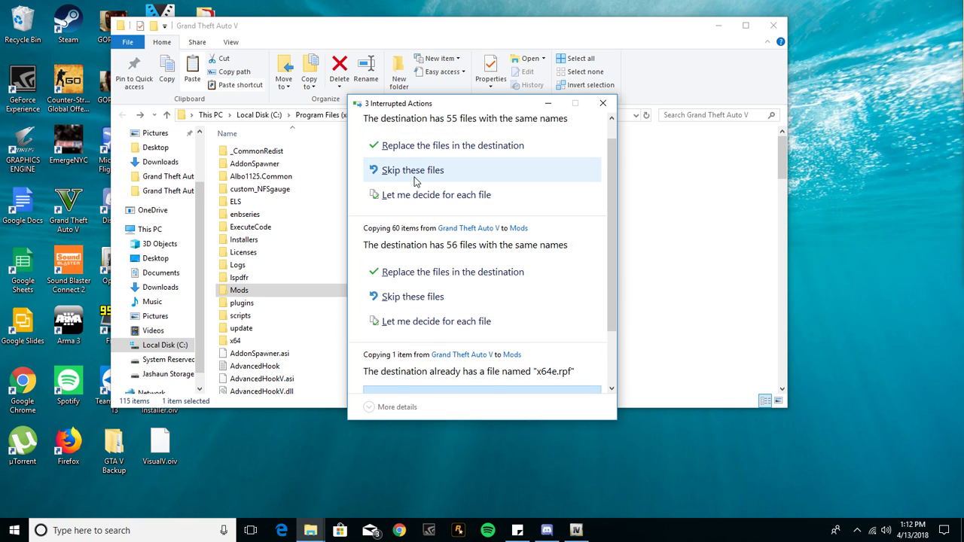
Step: Skip all files that already exist in the Mods folder for the three pending copy operations, including x64e.rpf
scroll(413, 180, up, 1)
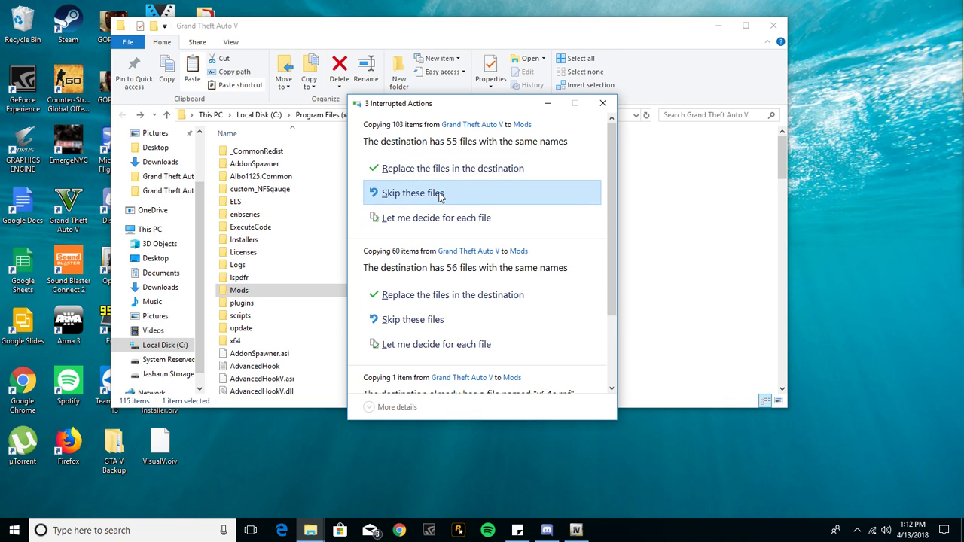
click(440, 196)
click(442, 249)
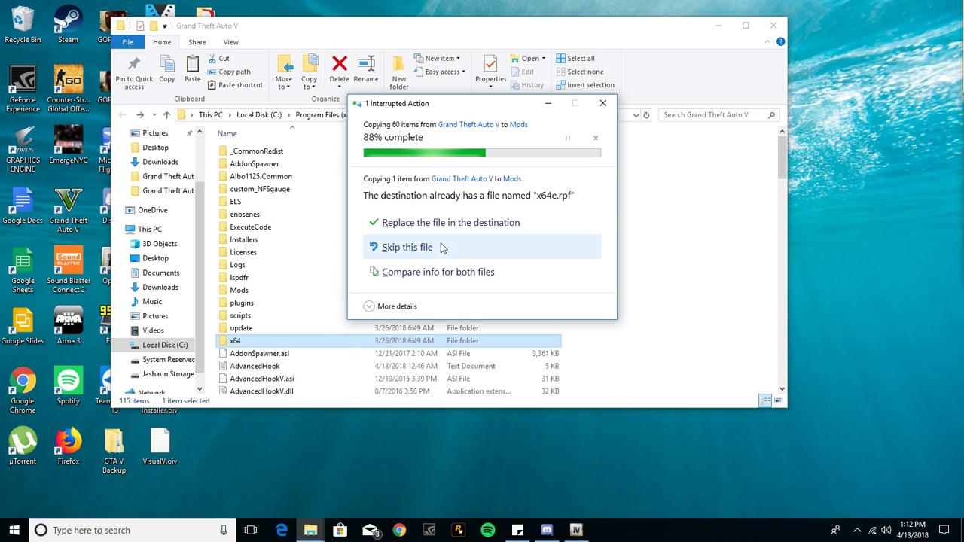
click(442, 248)
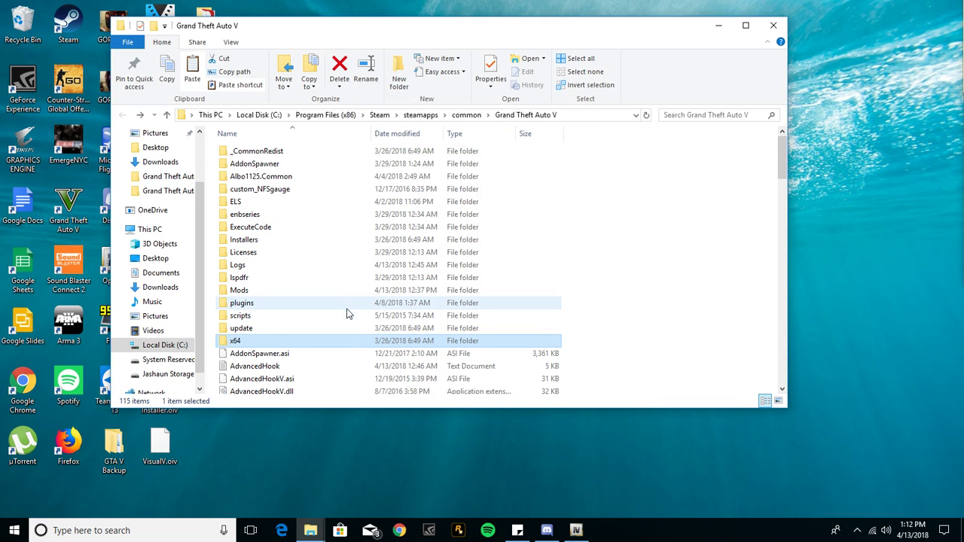
Step: Copy the x64i.rpf file from the game directory, paste it into the Mods folder and resolve the existing-file conflict
scroll(347, 314, down, 20)
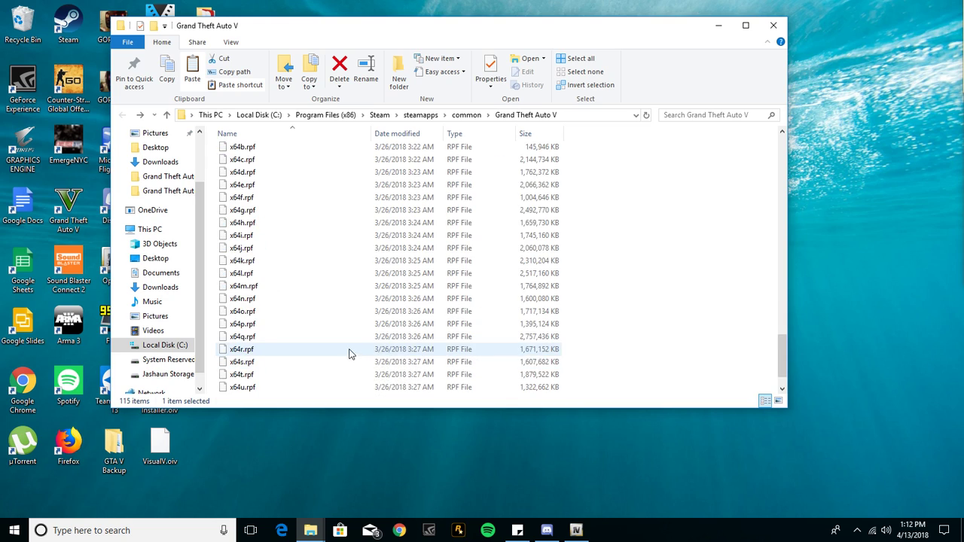
scroll(349, 353, down, 1)
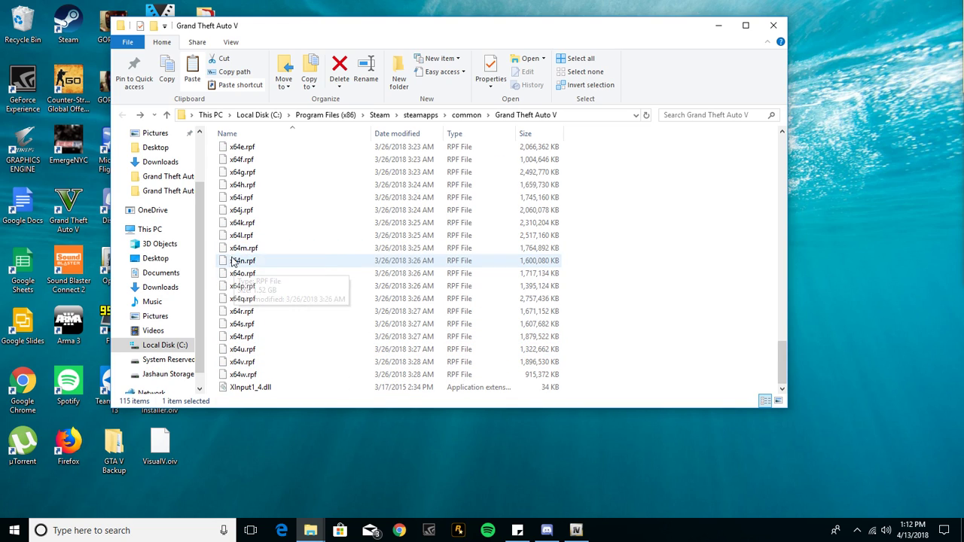
right_click(270, 197)
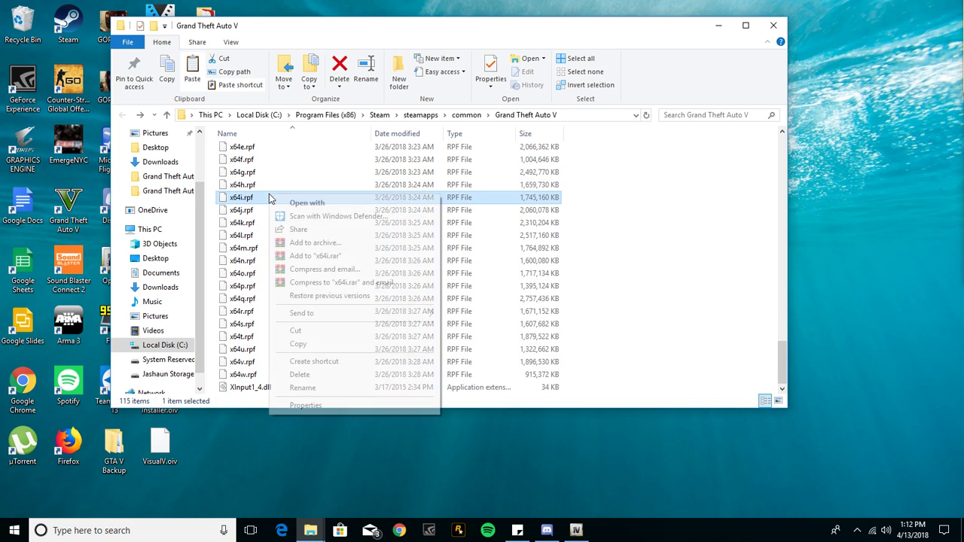
click(334, 341)
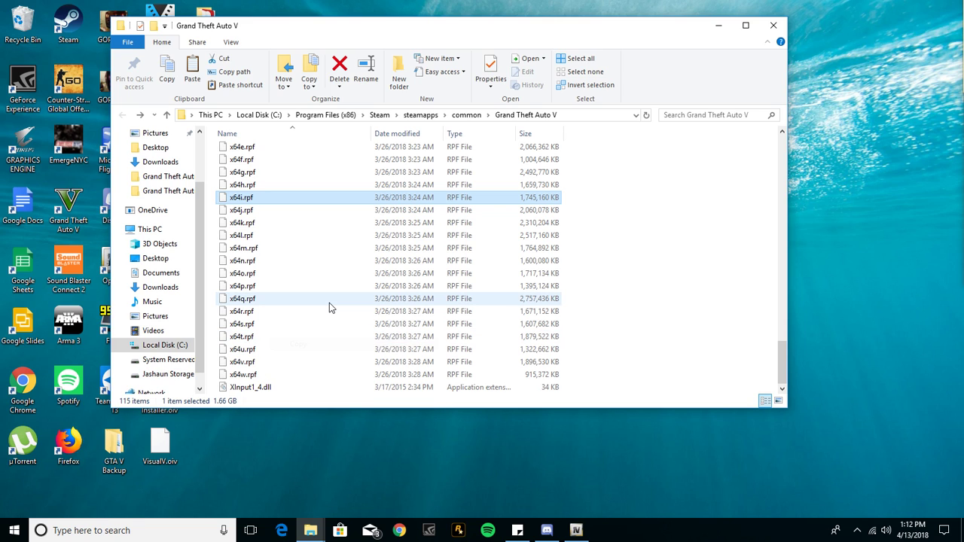
scroll(329, 302, up, 20)
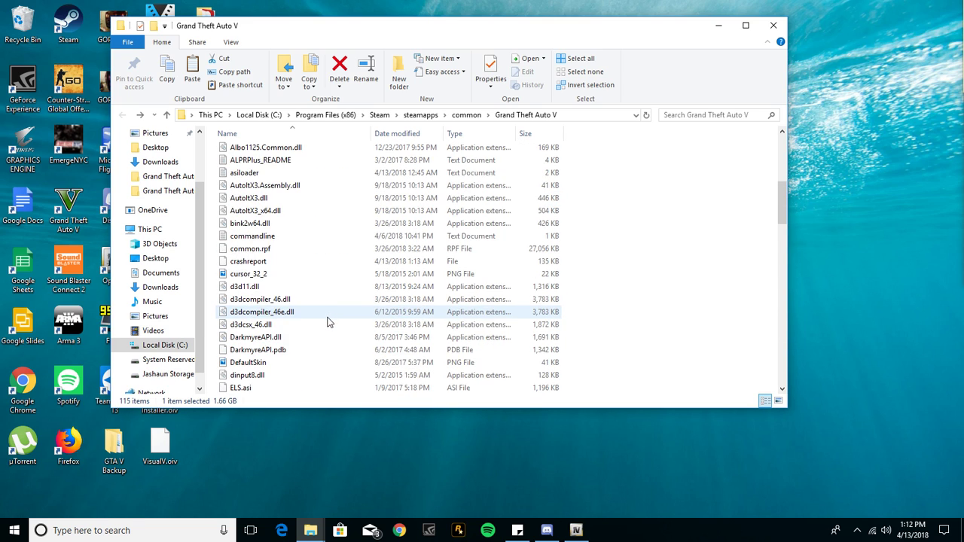
scroll(328, 322, up, 7)
right_click(297, 290)
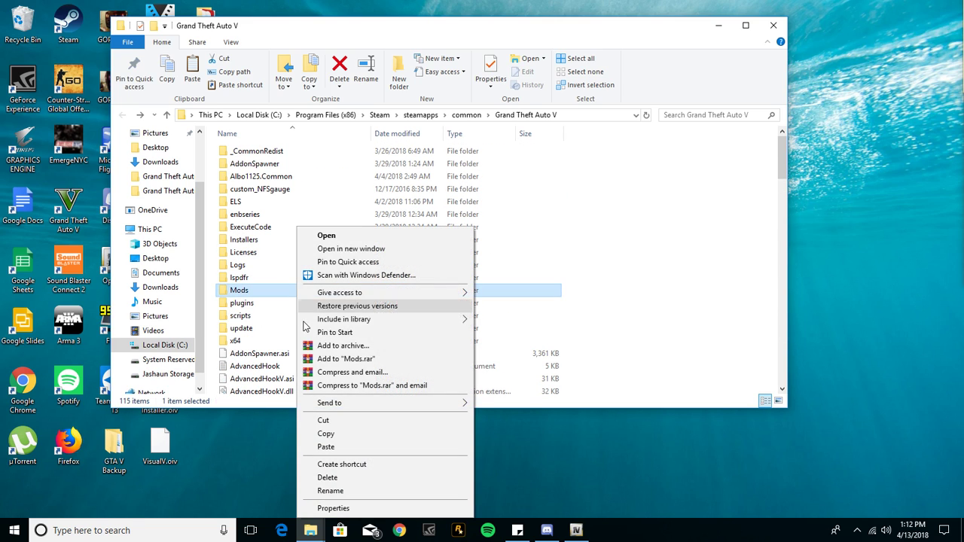
click(353, 446)
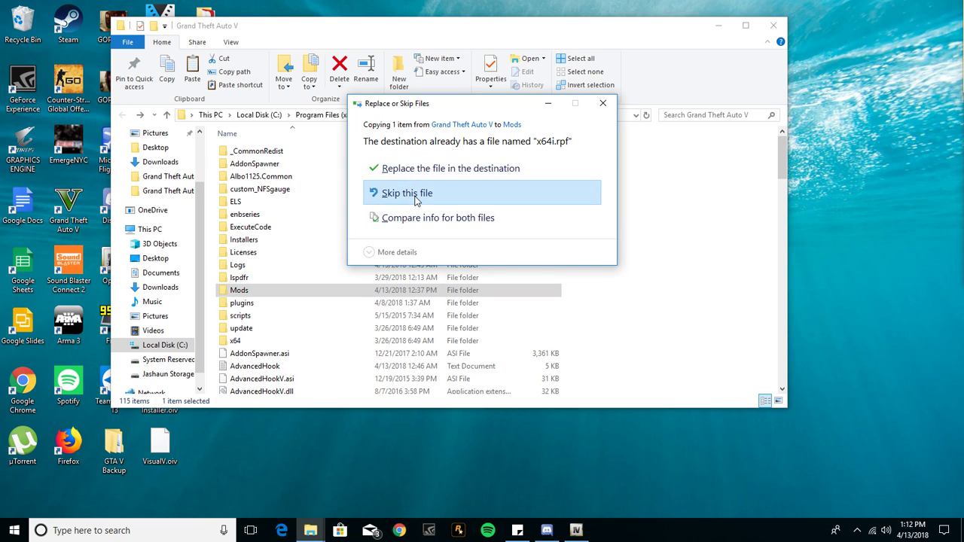
click(422, 168)
Step: Copy the x64w.rpf file from the game directory, paste it into the Mods folder and resolve the existing-file conflict
scroll(340, 271, down, 12)
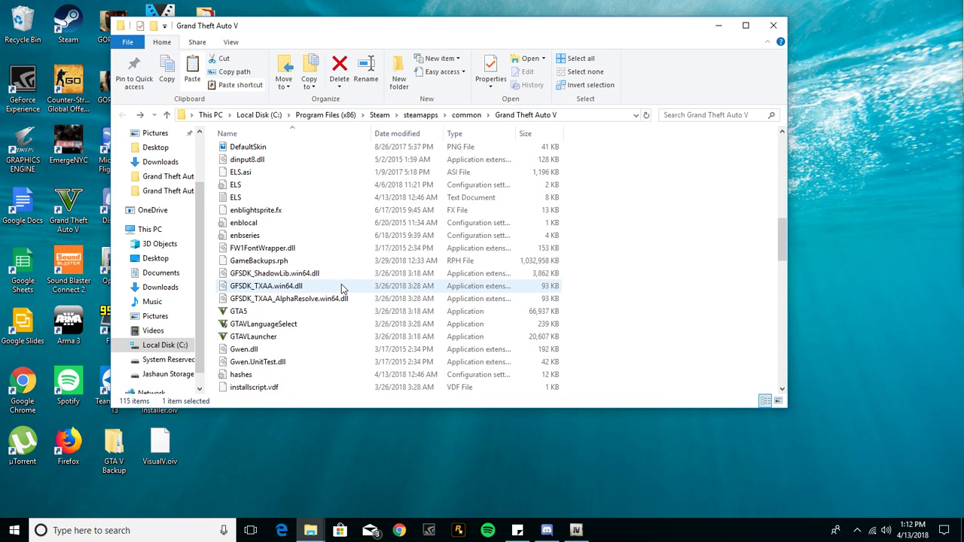
scroll(343, 290, down, 15)
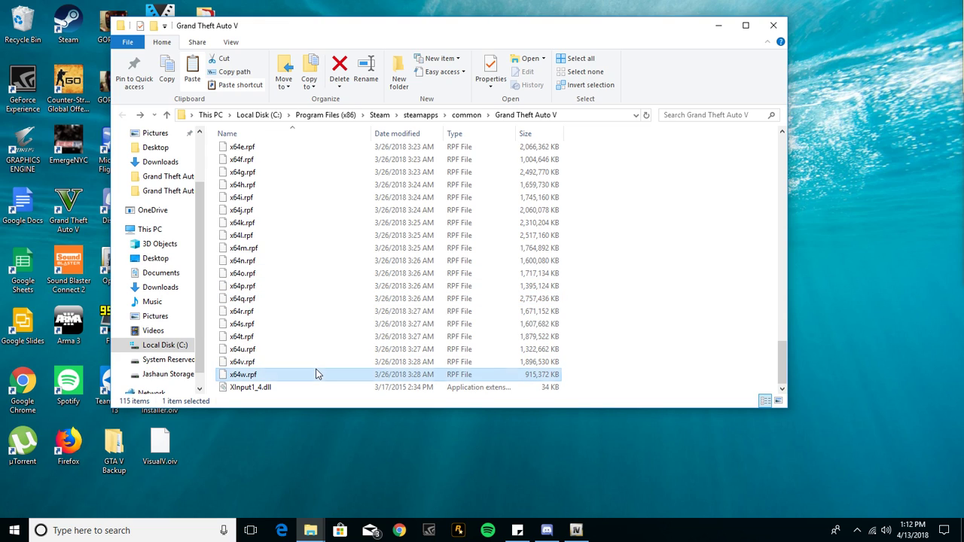
right_click(318, 372)
click(347, 301)
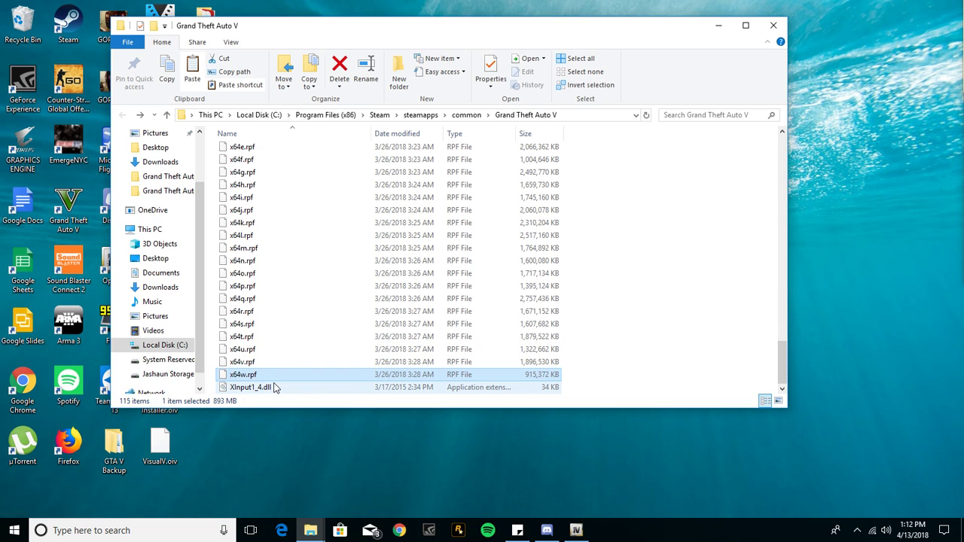
scroll(275, 385, up, 18)
scroll(275, 383, up, 12)
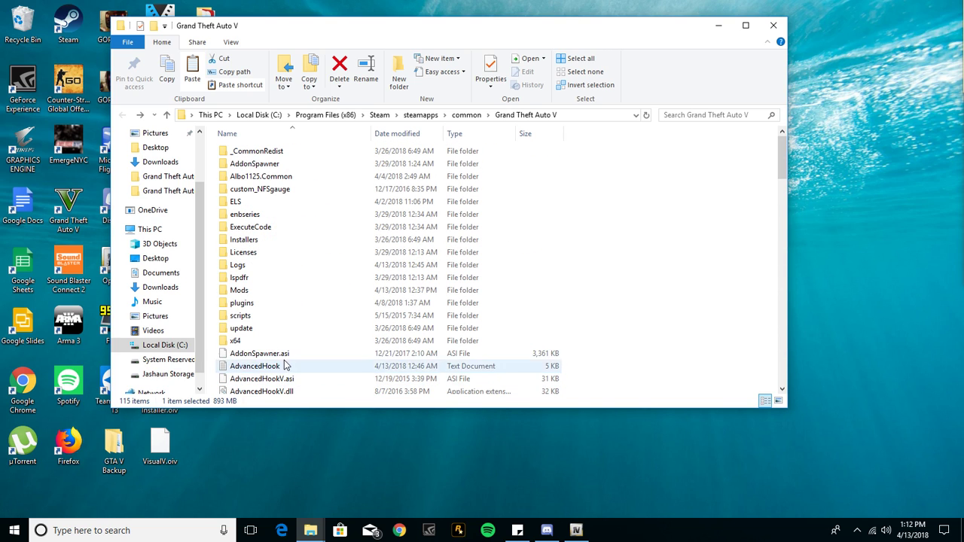
right_click(279, 292)
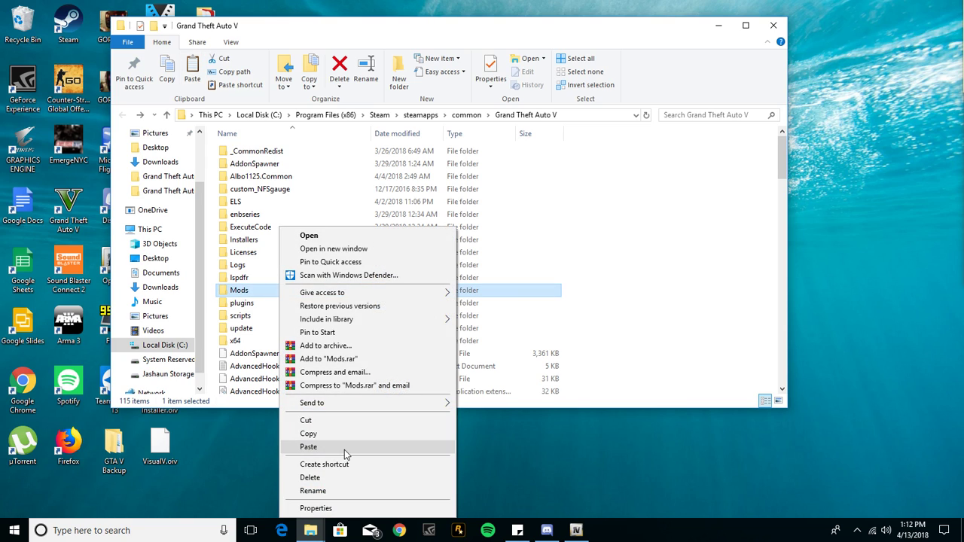
click(344, 449)
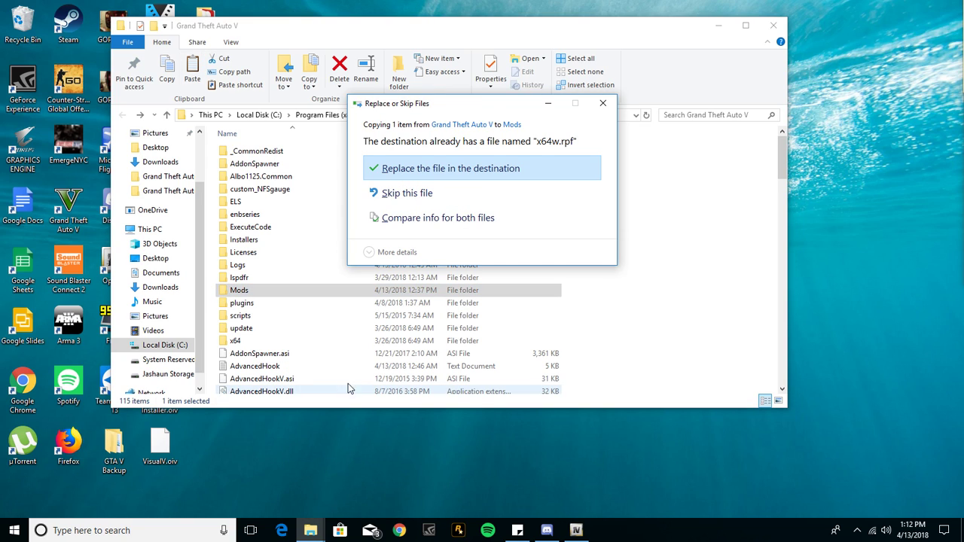
click(402, 178)
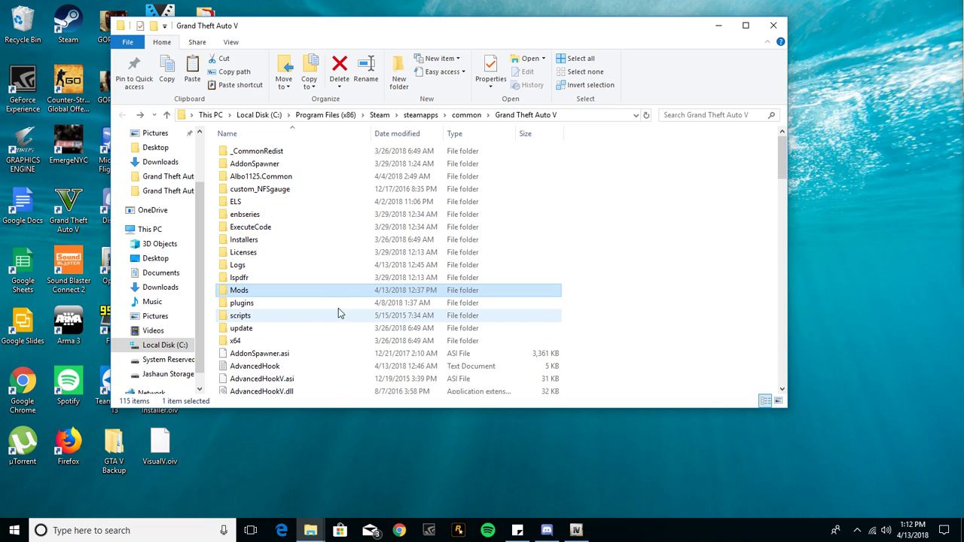
Step: Open the Mods folder and check its update and x64 folders and the copied RPF files
click(350, 339)
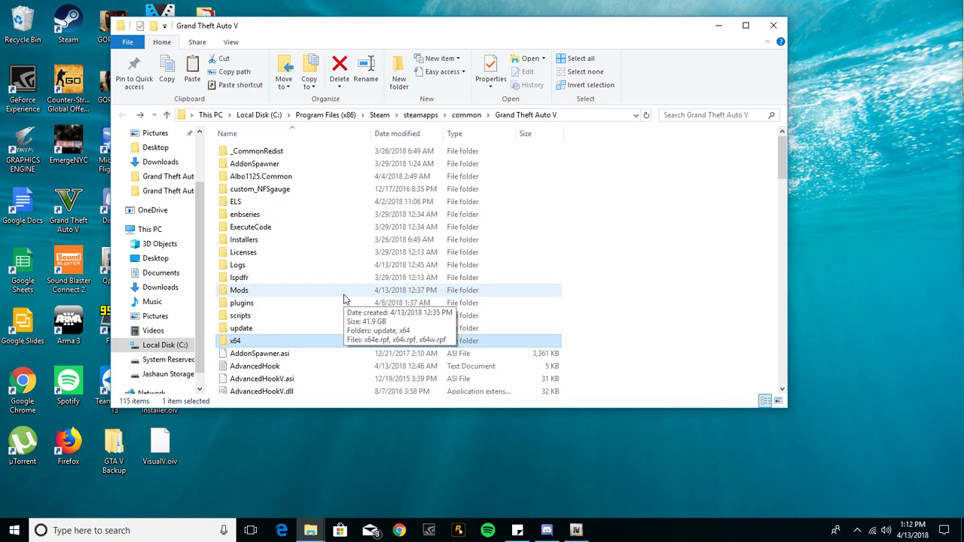
double_click(344, 299)
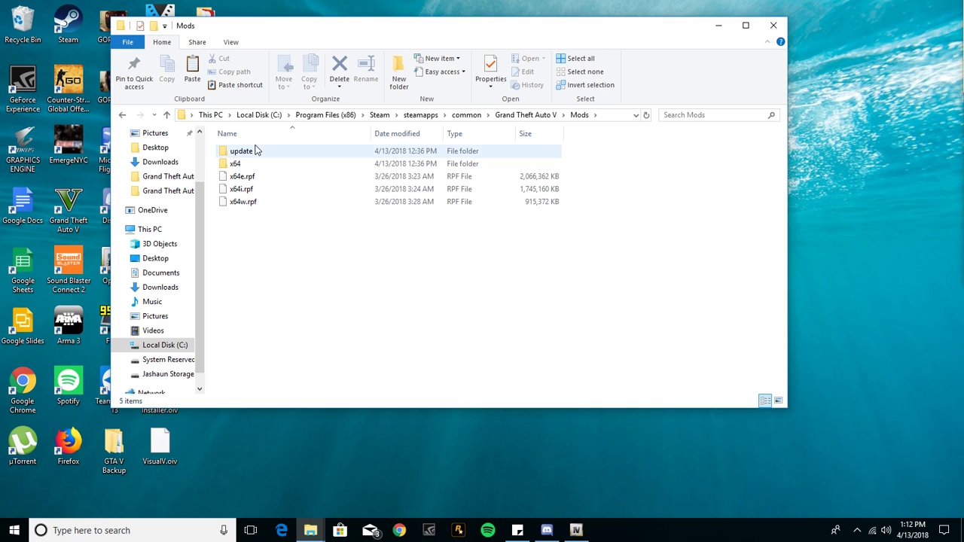
double_click(241, 151)
click(122, 114)
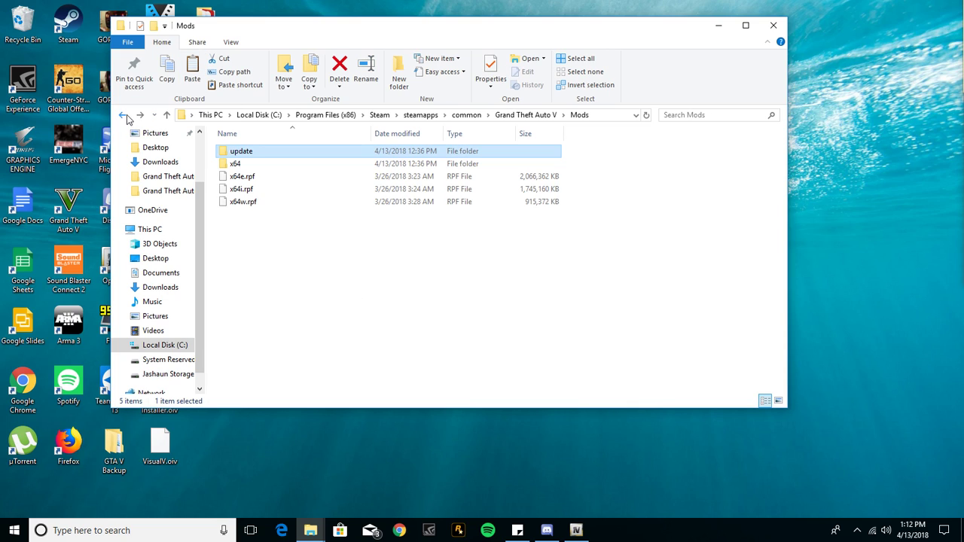
double_click(235, 163)
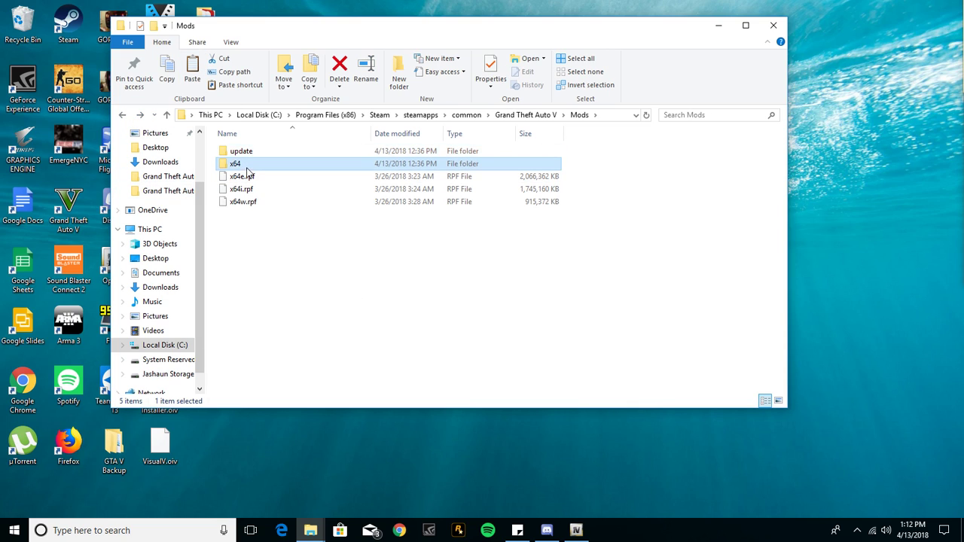
click(122, 115)
drag(250, 221, 266, 192)
click(248, 201)
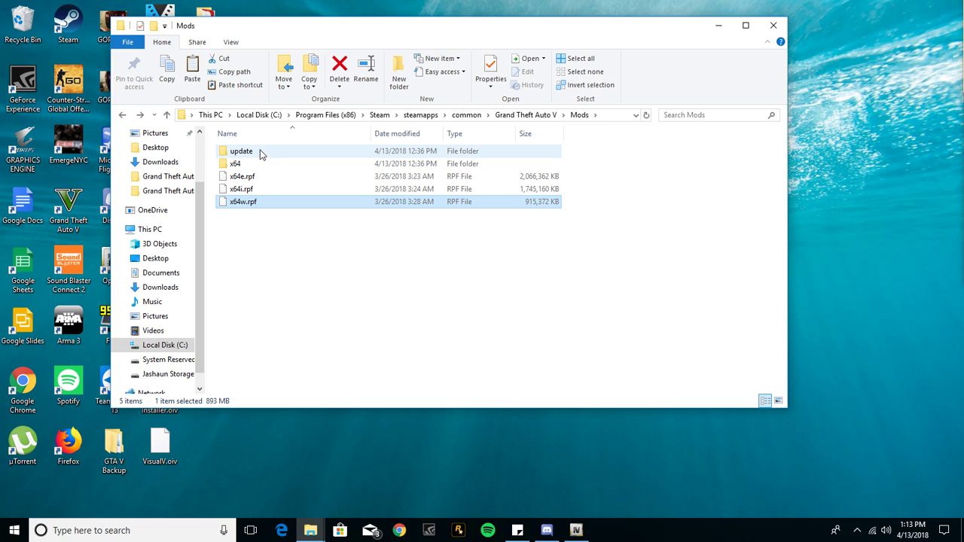
Step: Look through the dlcpacks folder inside the x64 subfolder of Mods' update folder, and return to the Mods folder
double_click(241, 151)
double_click(260, 153)
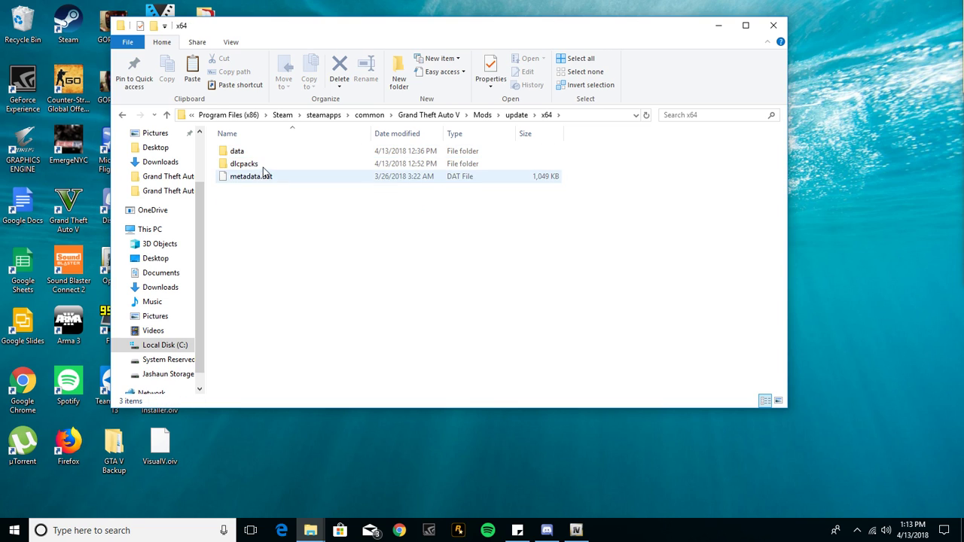
double_click(263, 167)
scroll(275, 248, down, 7)
scroll(271, 256, up, 7)
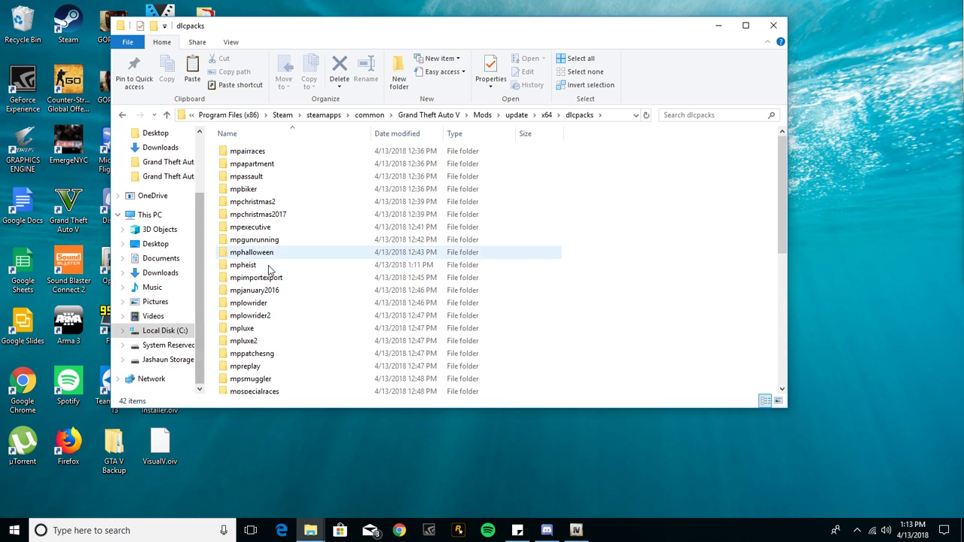
click(119, 117)
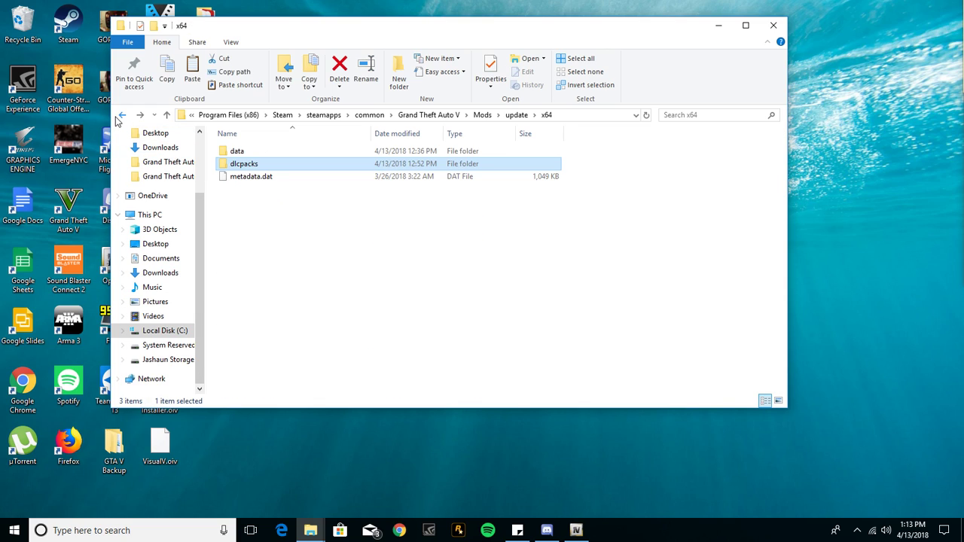
click(119, 116)
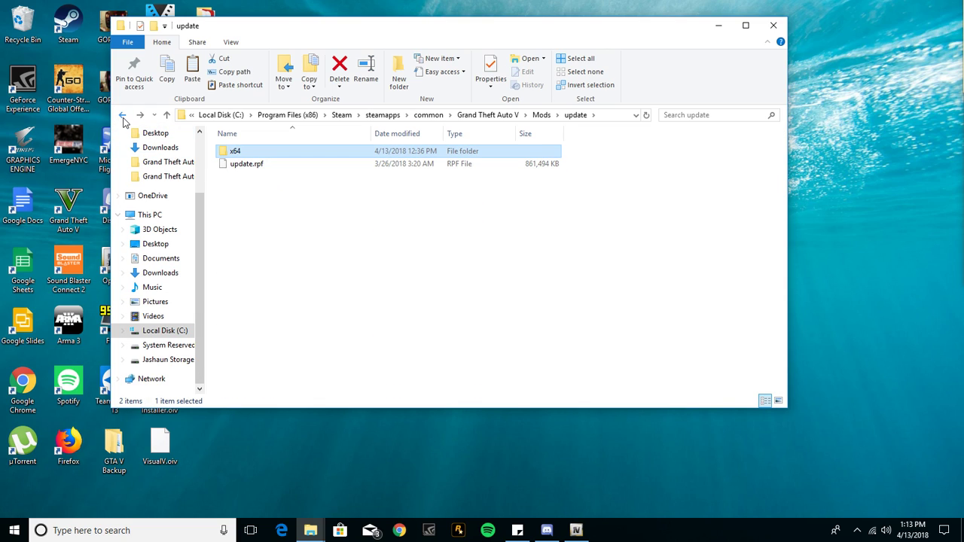
click(122, 115)
click(140, 115)
click(122, 116)
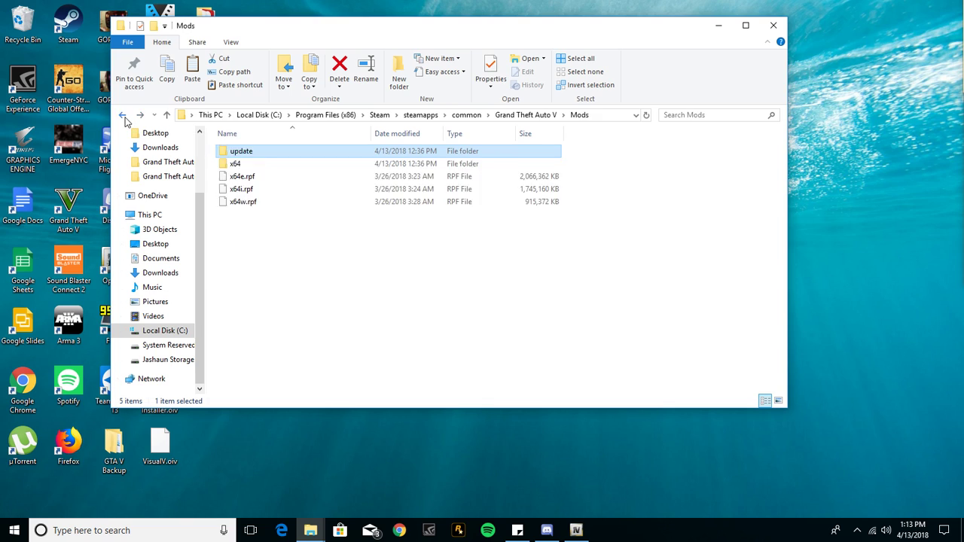
Step: Return to the Grand Theft Auto V directory, checking the contents of the Mods folder once more
click(122, 115)
double_click(276, 290)
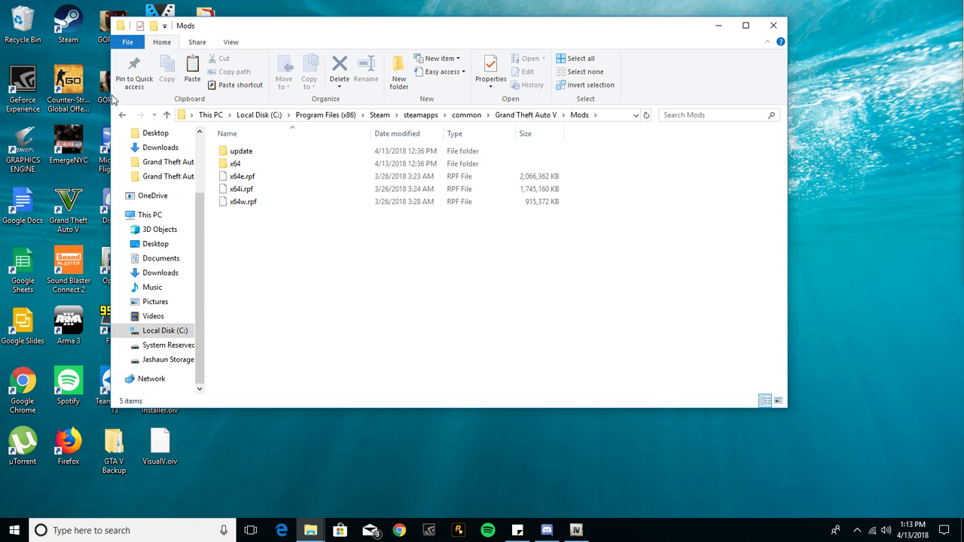
click(122, 115)
right_click(252, 292)
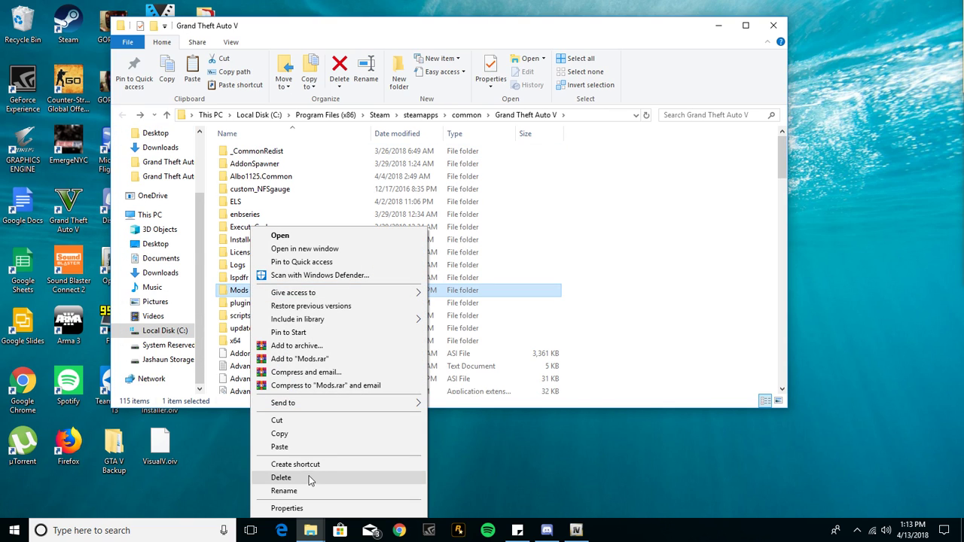
click(456, 254)
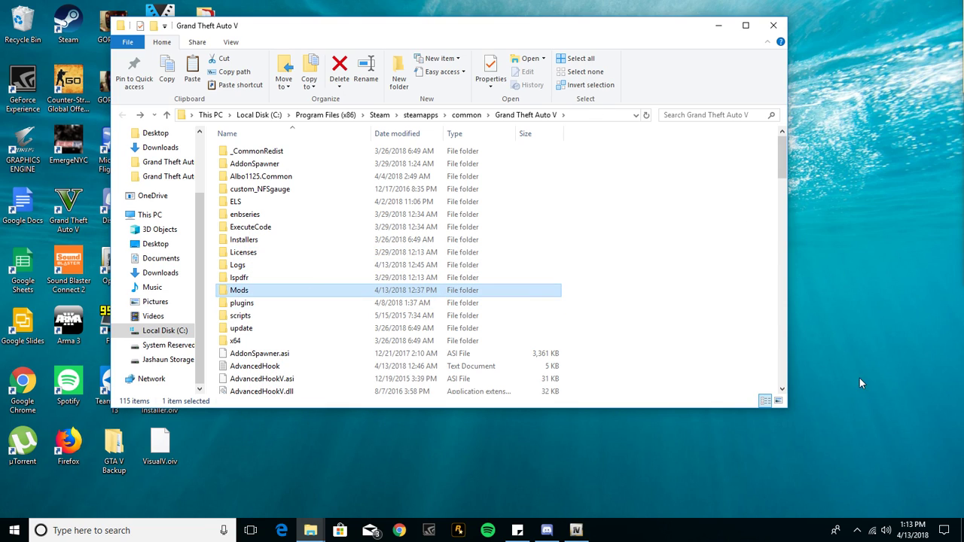
Step: Switch to OpenIV, load the Windows version of Grand Theft Auto V and look into its Mods folder
click(576, 530)
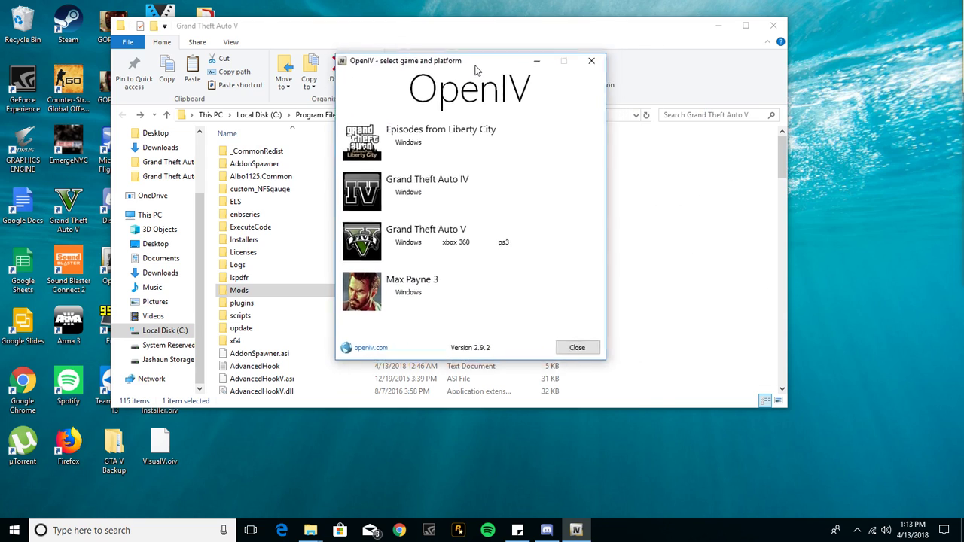
click(399, 278)
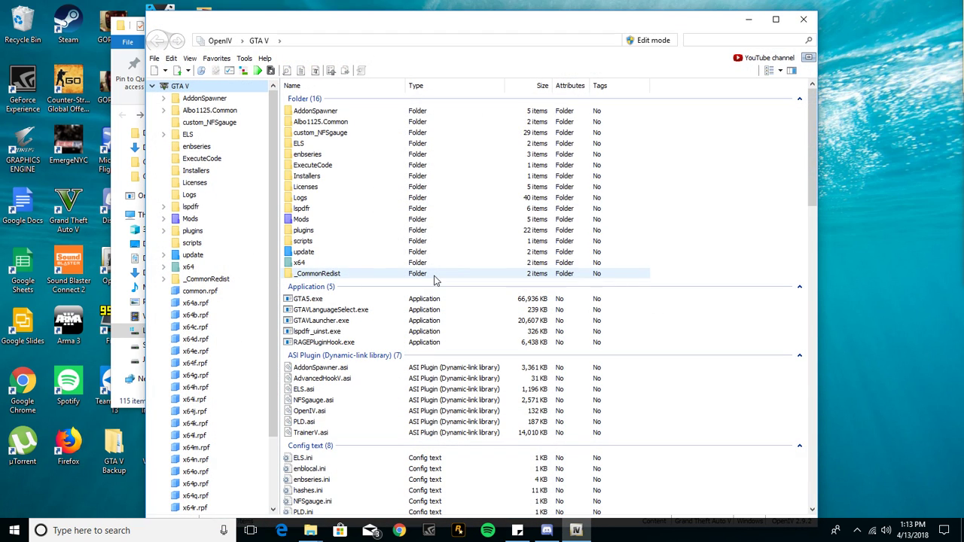
click(359, 220)
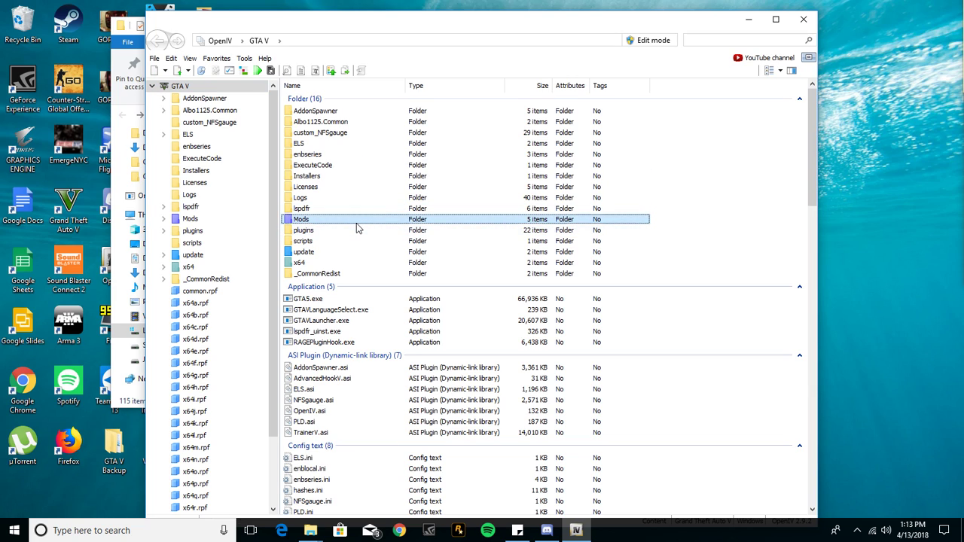
double_click(358, 221)
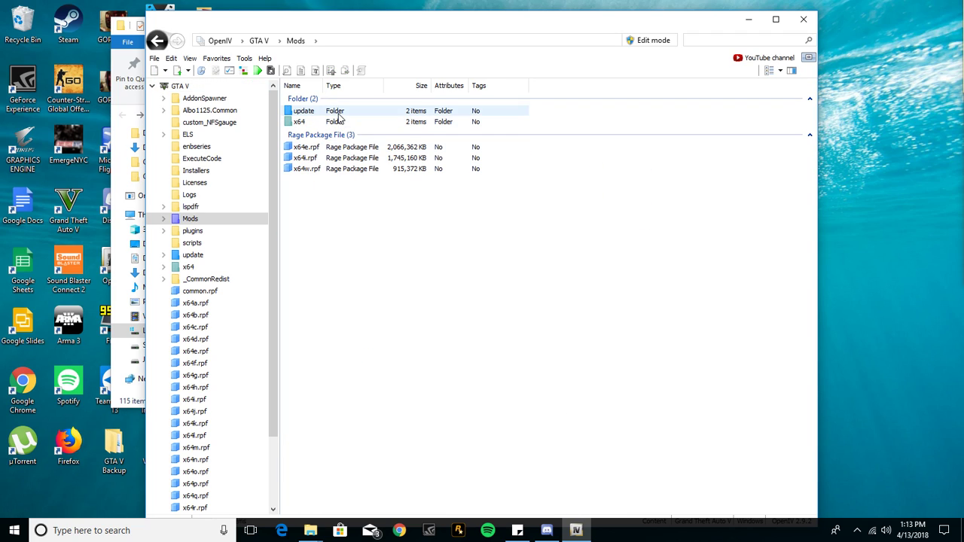
key(BackSpace)
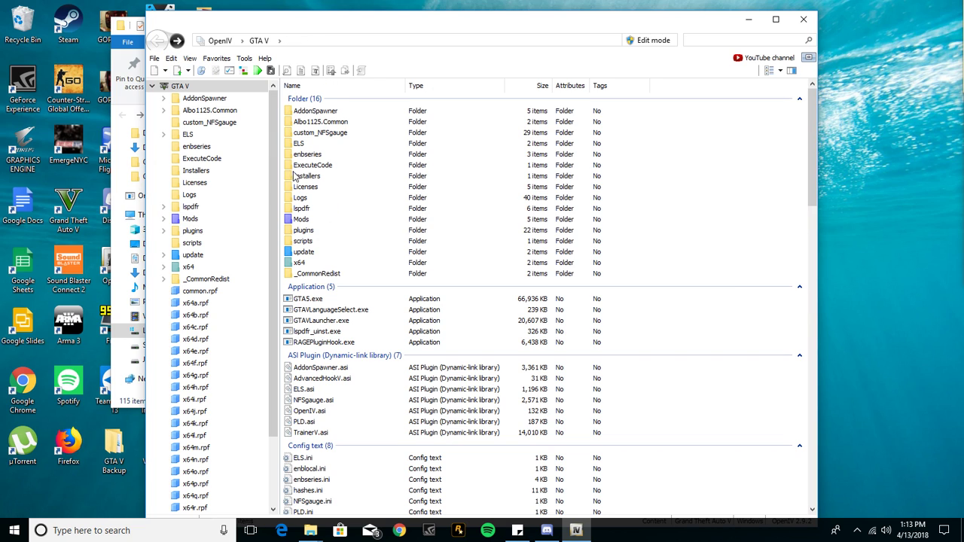
Step: Open the update.rpf archive in the update folder inside Mods
double_click(330, 220)
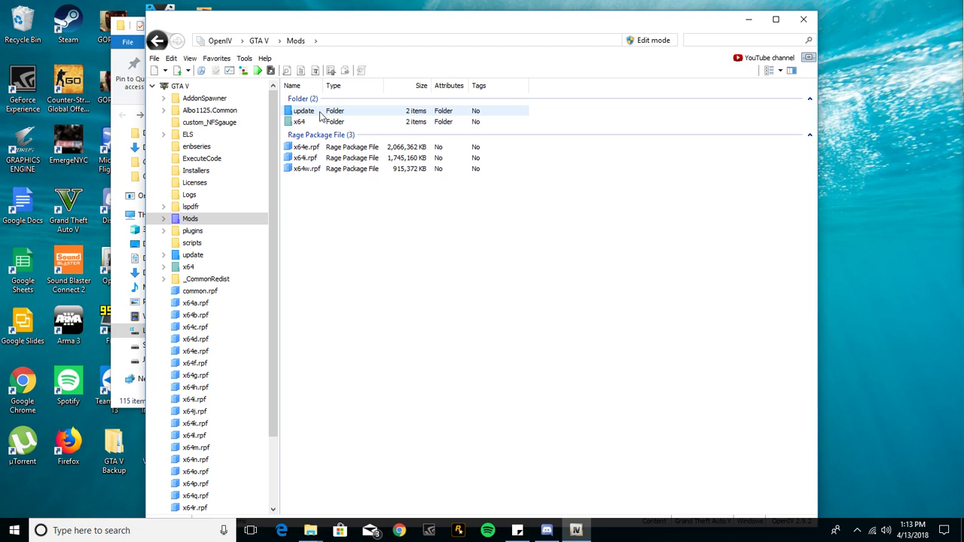
double_click(320, 112)
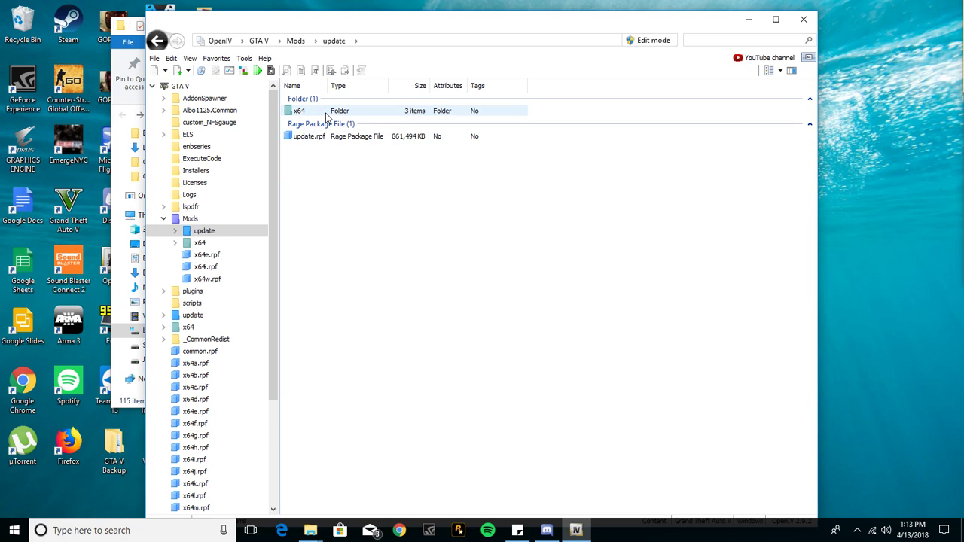
double_click(327, 135)
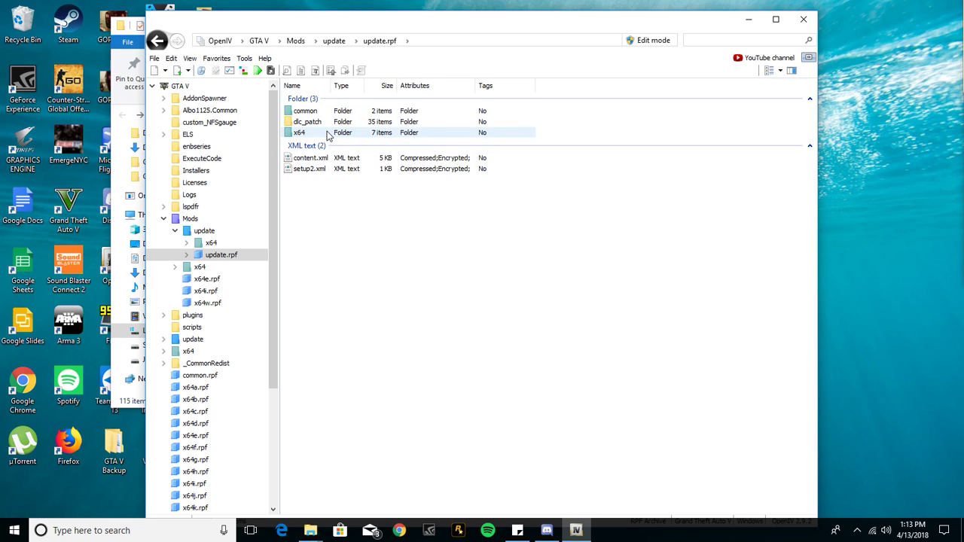
Step: Browse to the dlcpacks folder in the update folder's x64 subfolder and look inside patchday18ng and patchday17ng
key(BackSpace)
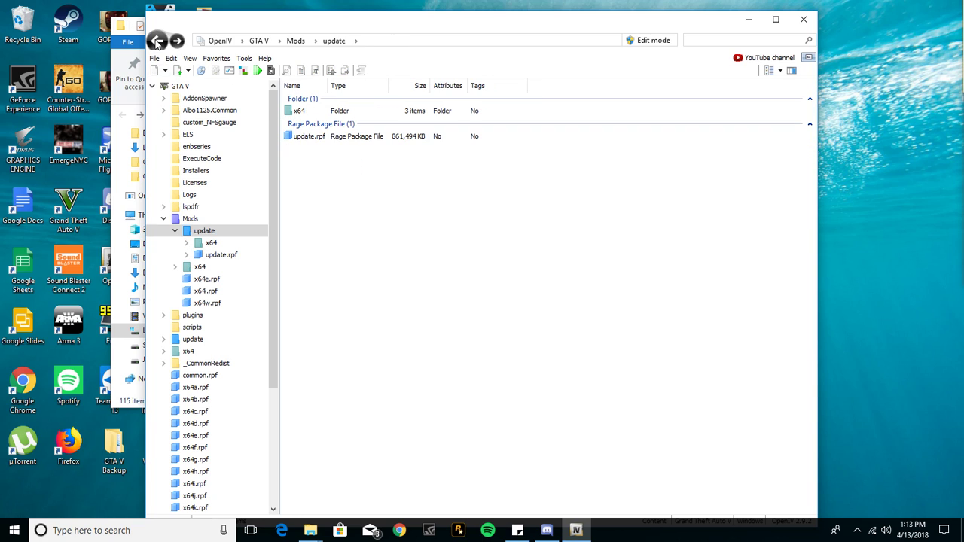
double_click(328, 113)
double_click(327, 125)
scroll(396, 260, down, 3)
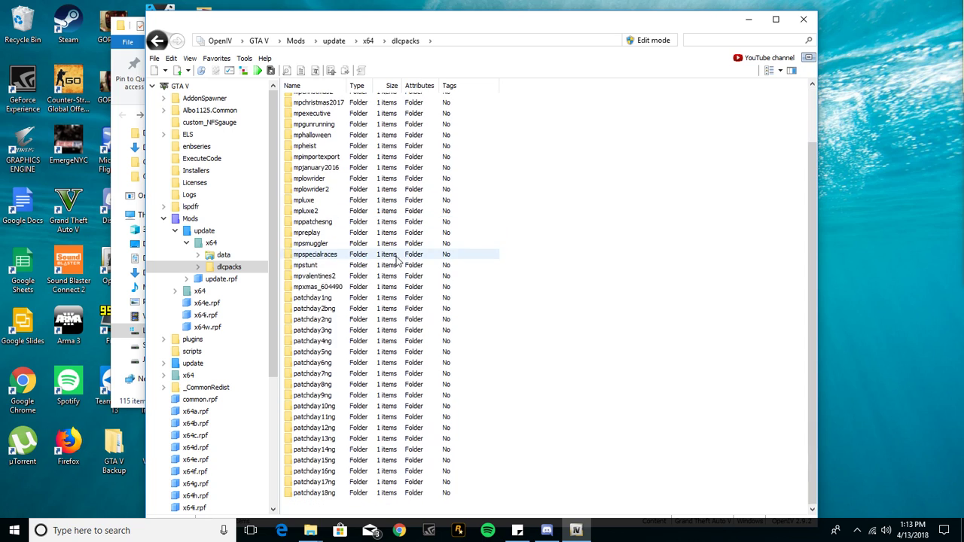
double_click(354, 492)
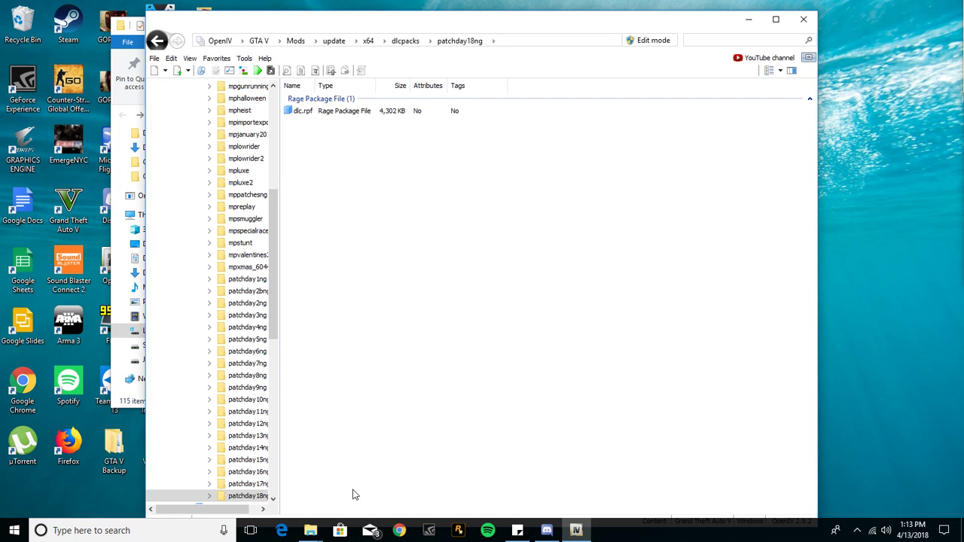
key(BackSpace)
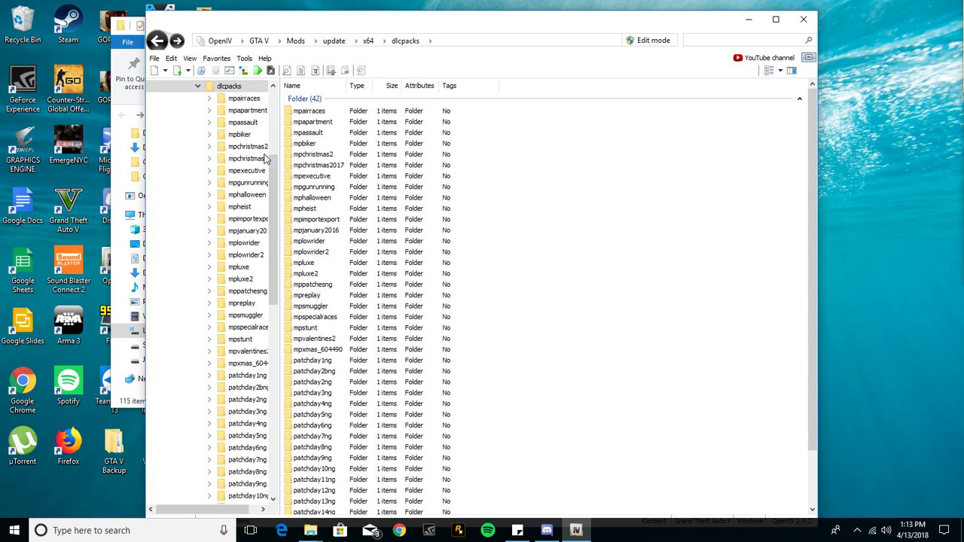
double_click(393, 482)
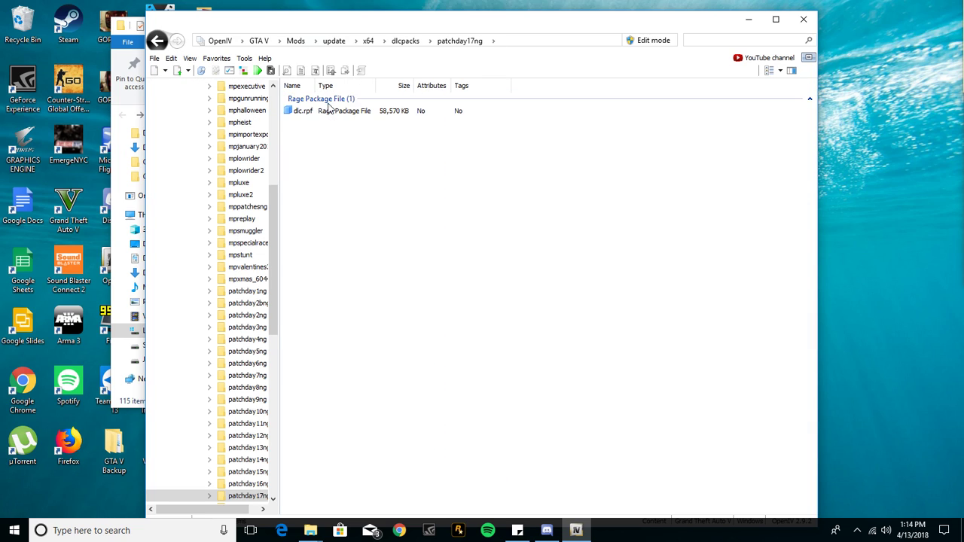
key(BackSpace)
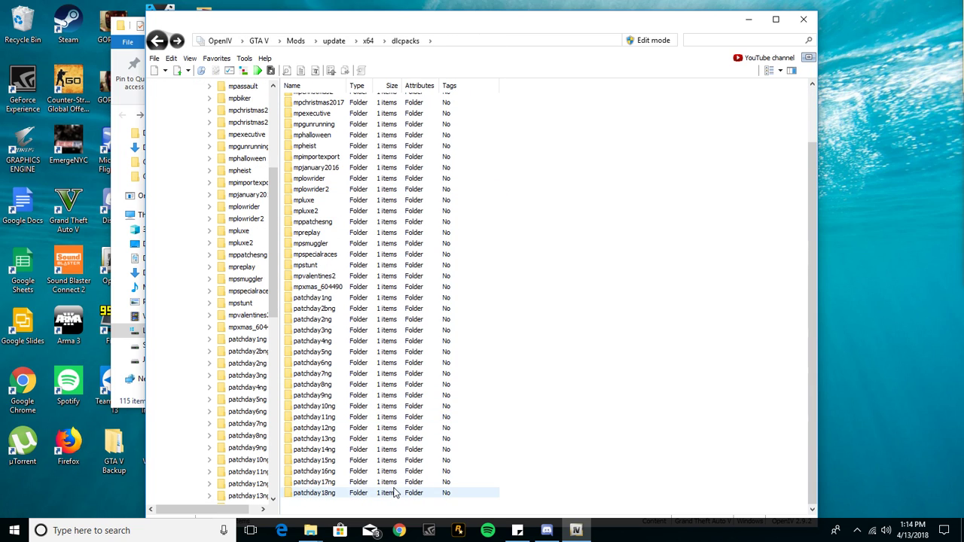
Step: Open the vehicles.rpf archive inside patchday18ng's dlc.rpf, under x64, levels and gta5
double_click(393, 492)
double_click(309, 111)
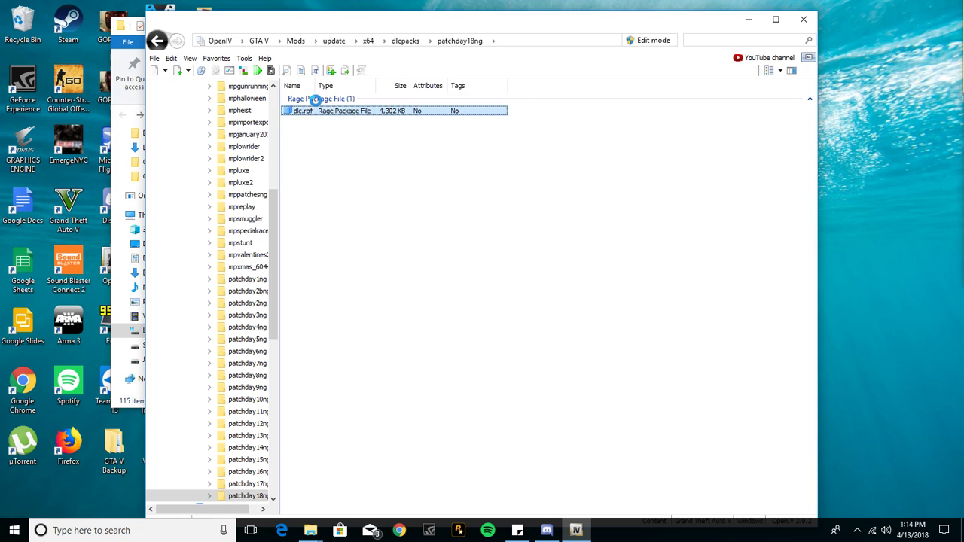
click(311, 111)
double_click(311, 112)
double_click(312, 123)
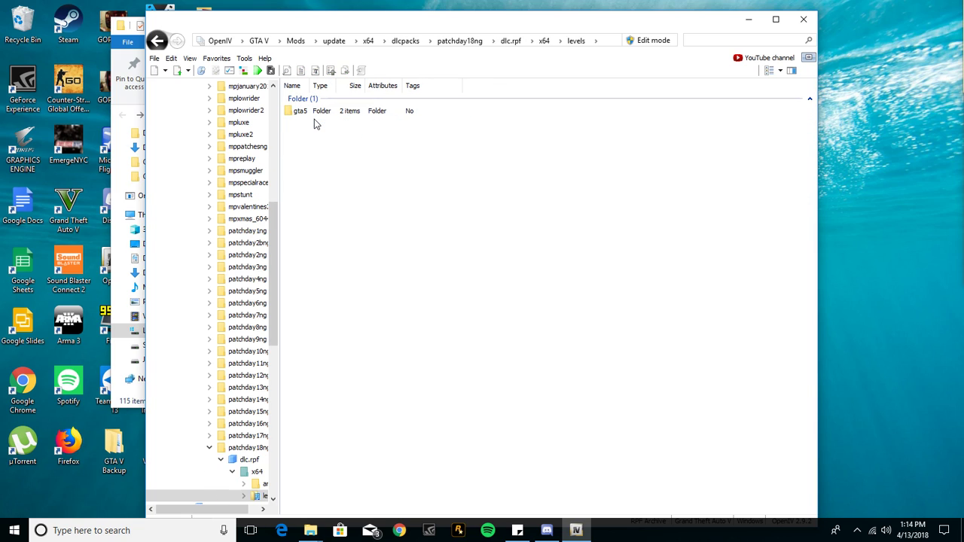
double_click(314, 113)
double_click(326, 137)
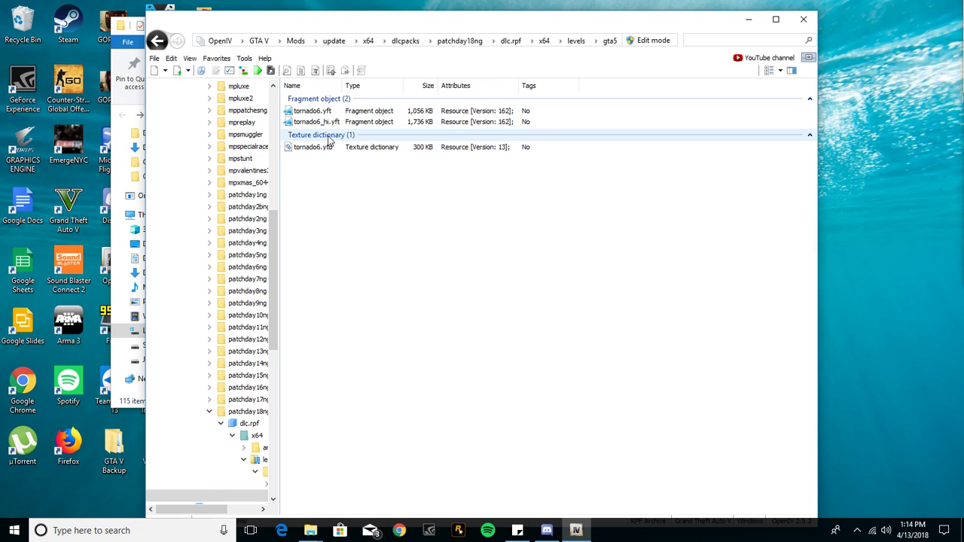
Step: Go back from patchday18ng's vehicles.rpf to the dlcpacks folder
click(156, 42)
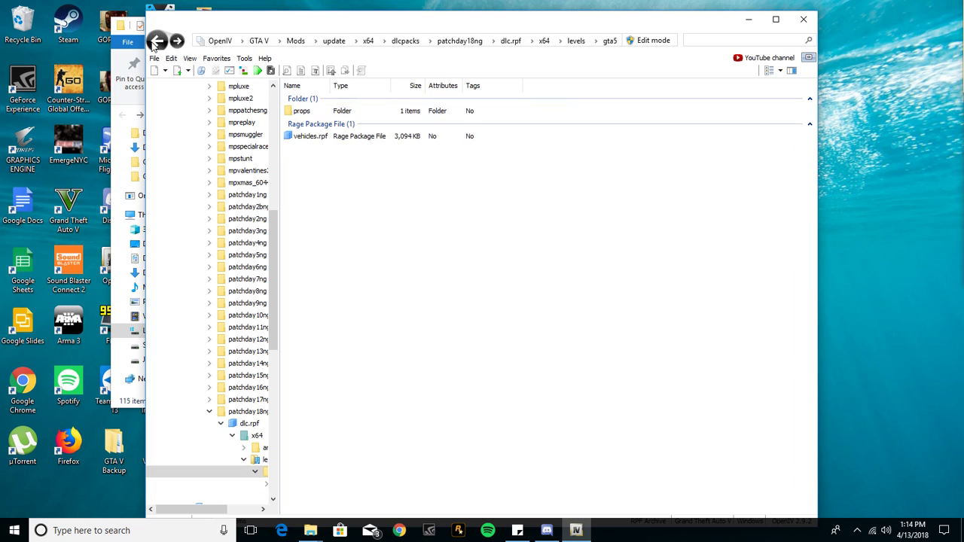
click(156, 41)
click(155, 42)
click(156, 41)
click(156, 41)
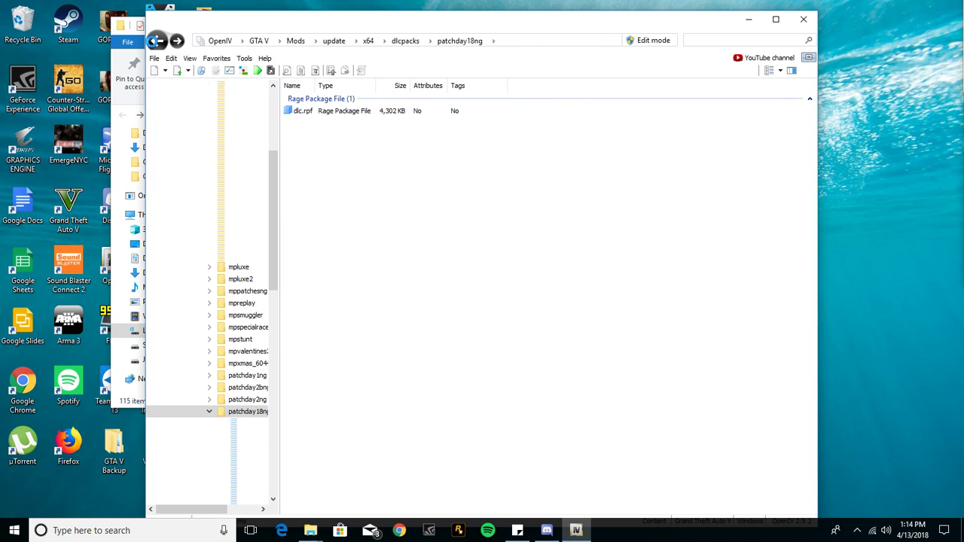
Step: Open the vehicles.rpf archive inside patchday17ng's dlc.rpf, under x64, levels and gta5
double_click(352, 481)
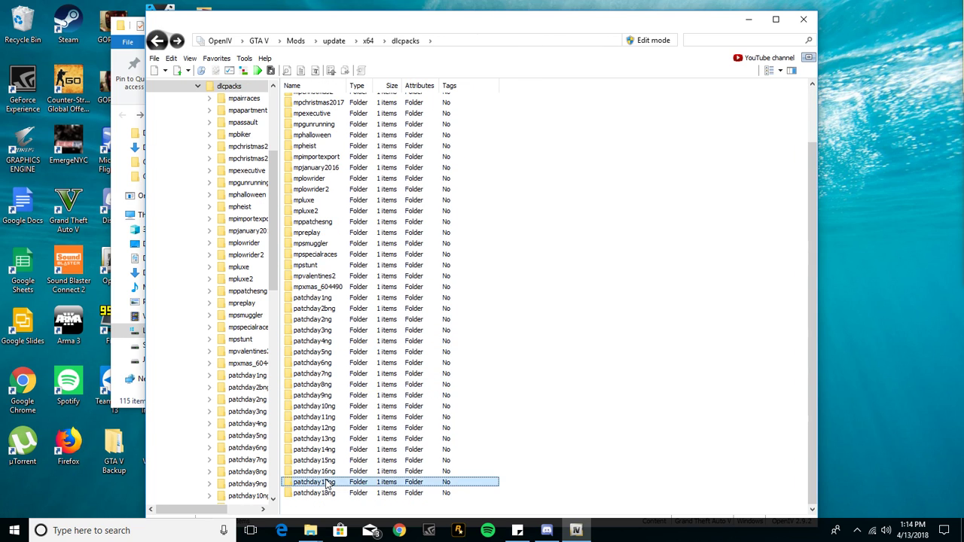
double_click(302, 111)
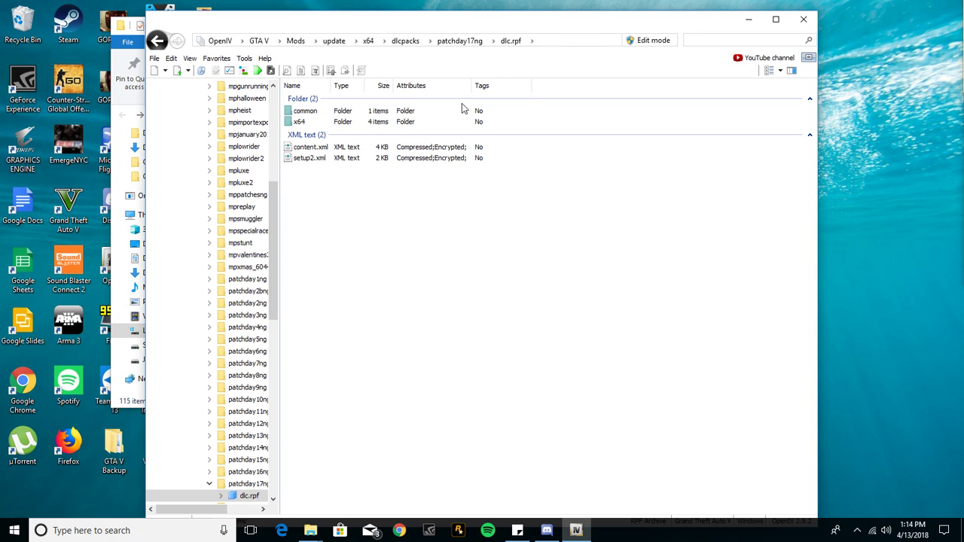
click(346, 112)
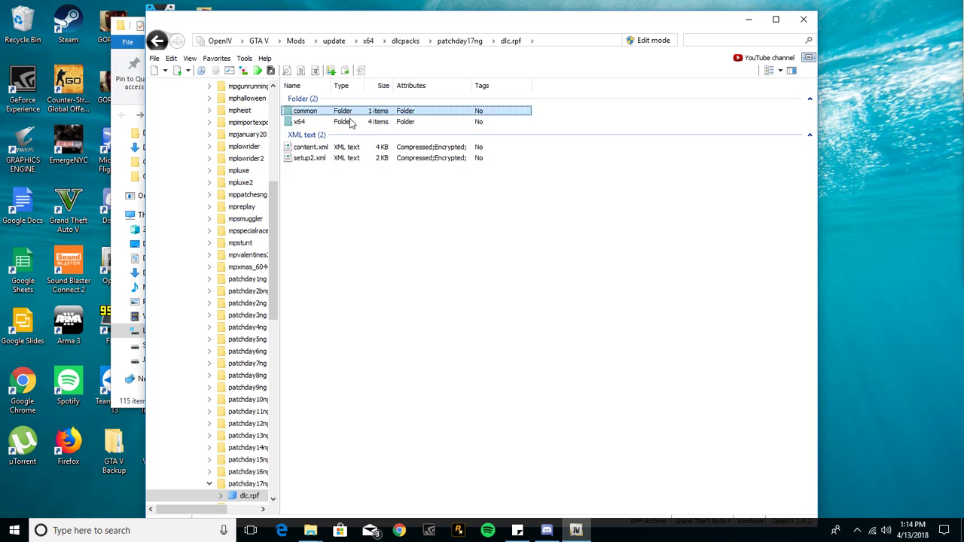
double_click(350, 122)
double_click(350, 123)
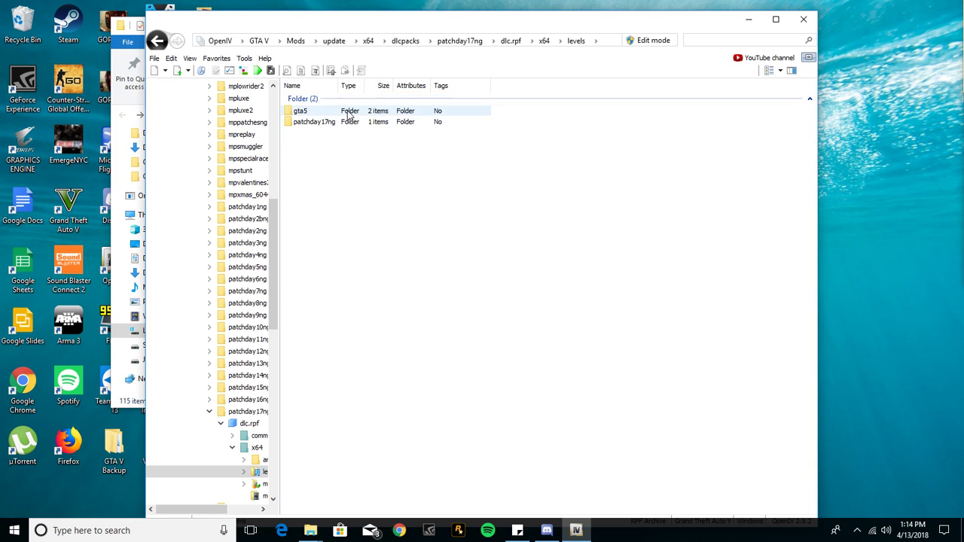
double_click(348, 111)
click(346, 139)
double_click(346, 139)
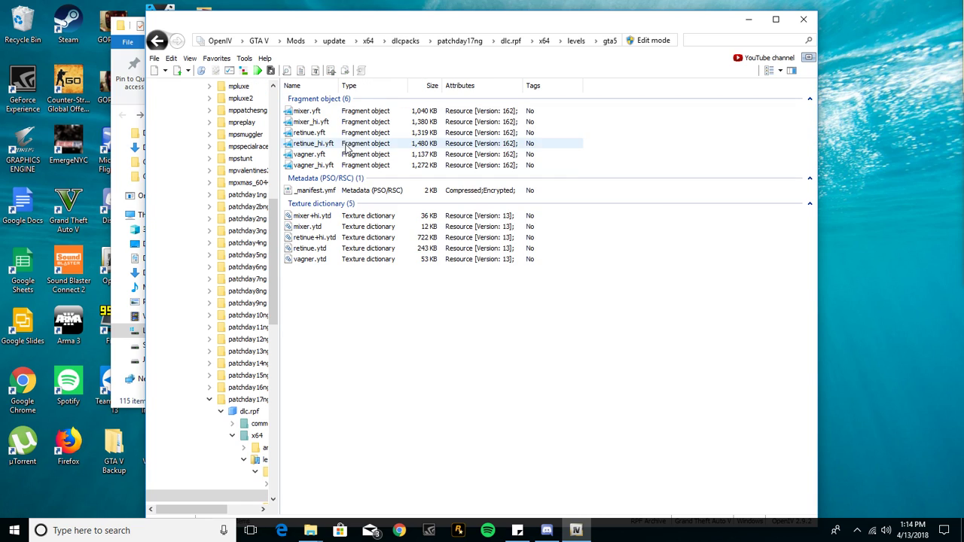
Step: Preview the mixer_hi.yft vehicle model, orbit around it to inspect it, and close the model viewer
double_click(329, 121)
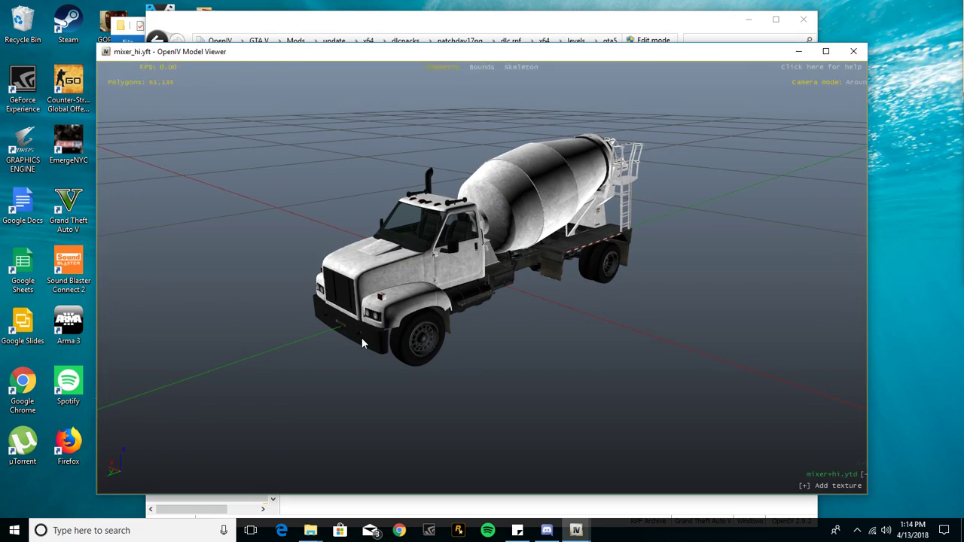
drag(452, 225, 307, 90)
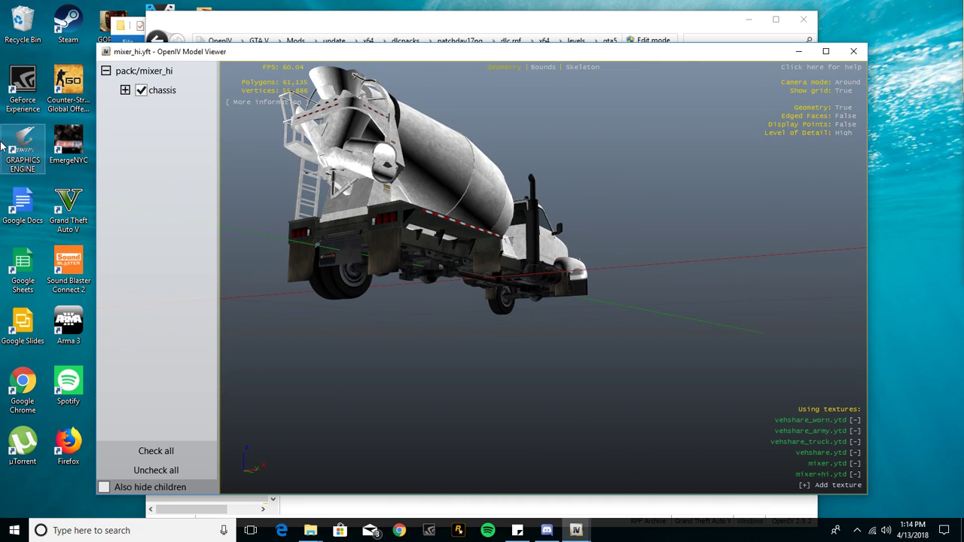
click(854, 51)
key(alt+Tab)
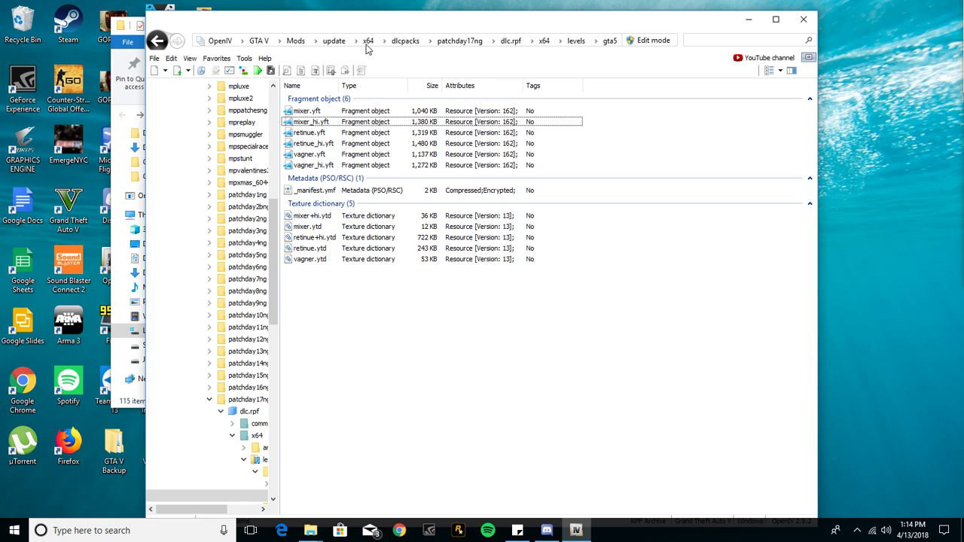
Step: Return to the Mods folder from the patchday17ng vehicle files and collapse its expanded folder tree
click(311, 41)
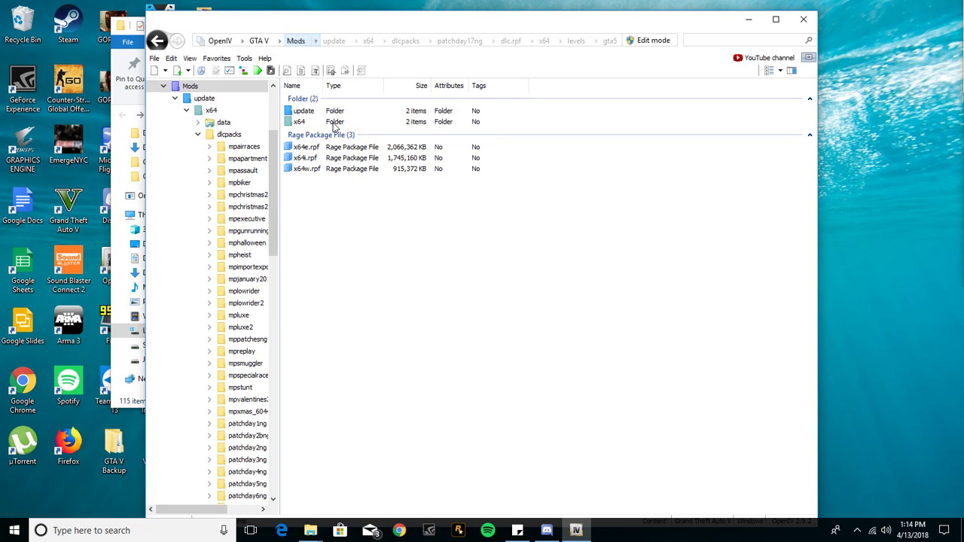
click(164, 88)
click(156, 41)
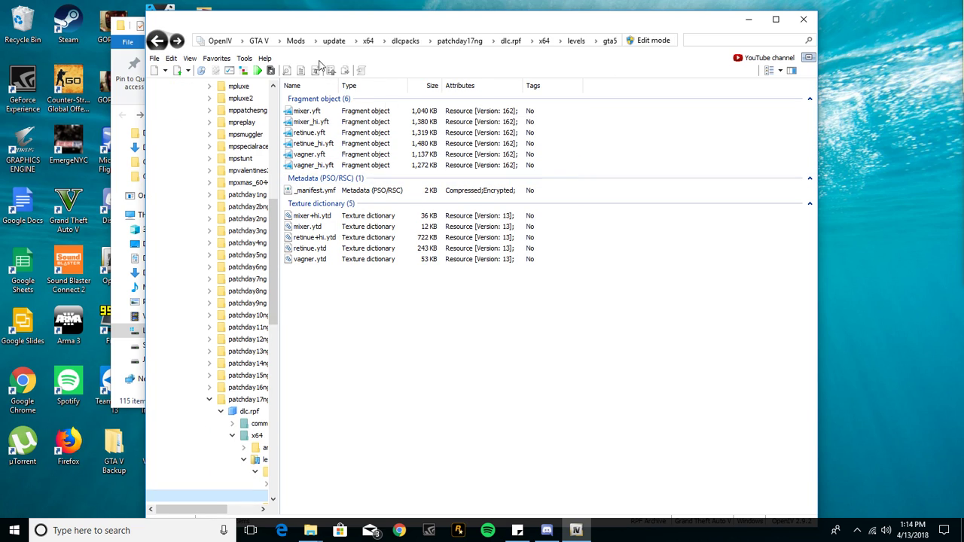
click(156, 40)
click(156, 41)
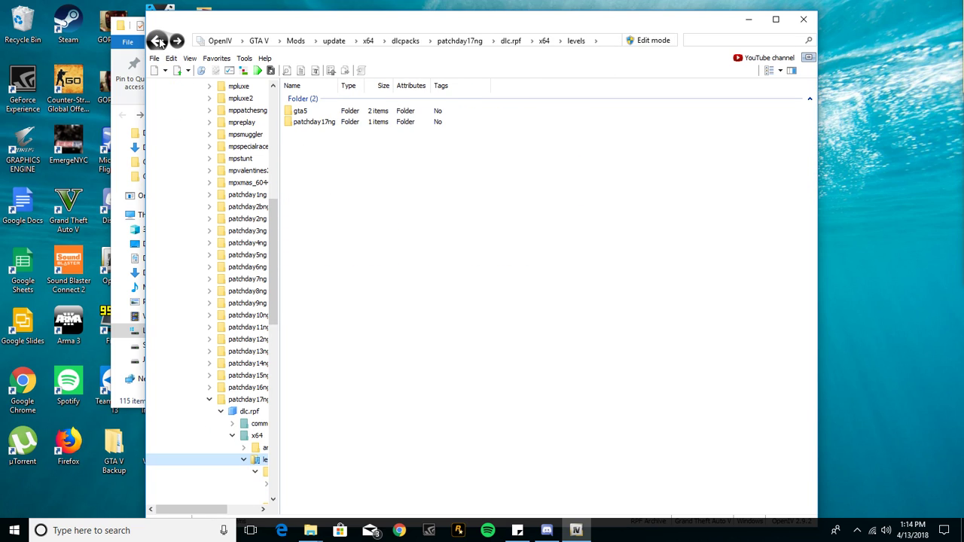
click(158, 42)
click(295, 41)
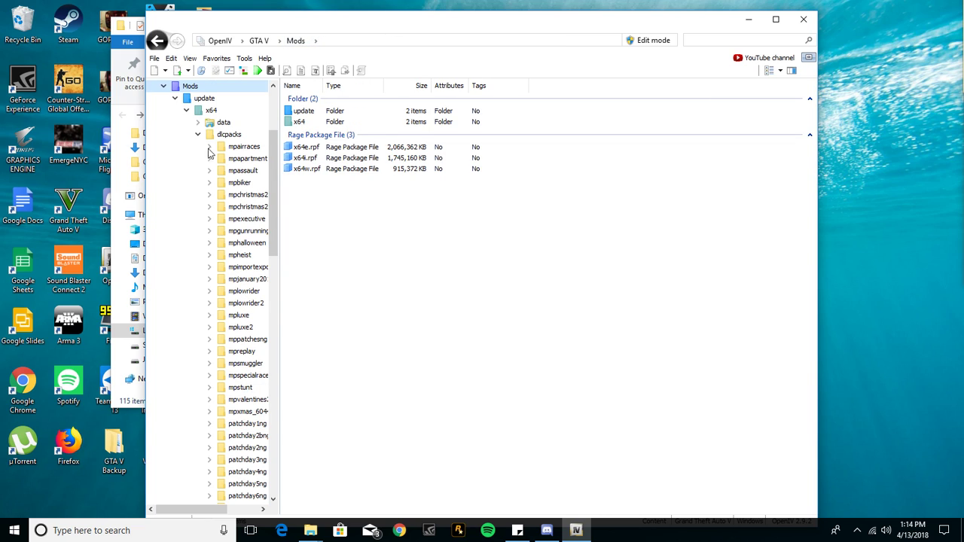
click(173, 104)
click(163, 86)
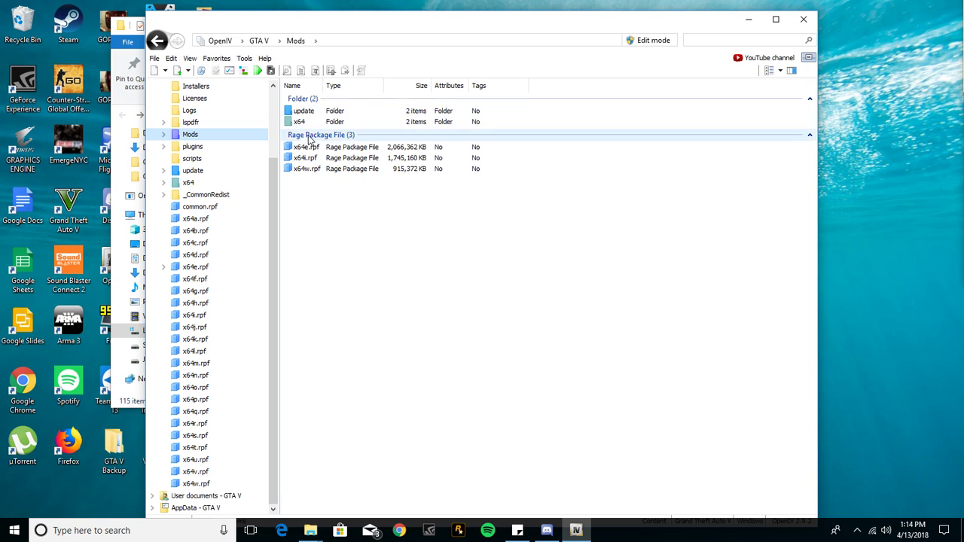
Step: Check the contents of the update folder and the x64e.rpf archive in Mods, and close OpenIV
double_click(303, 110)
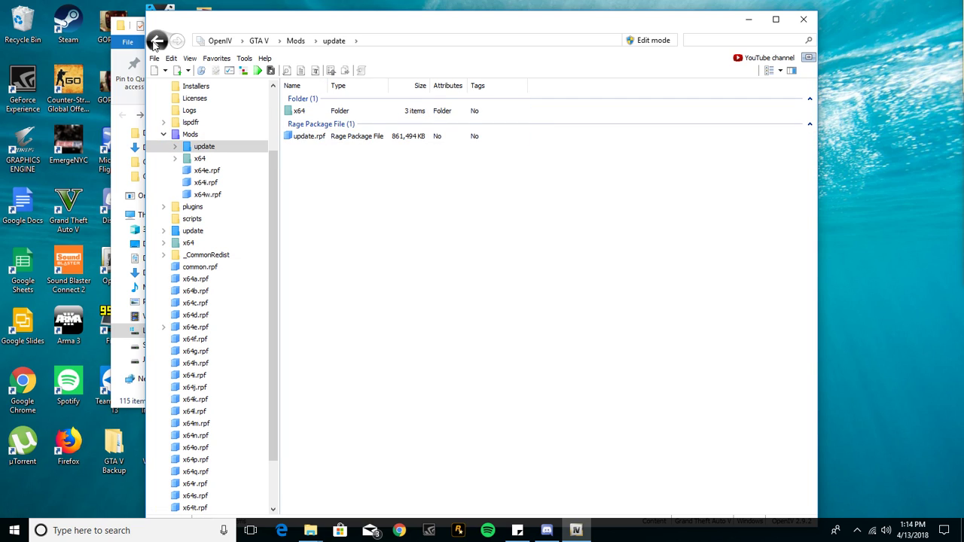
click(156, 42)
double_click(308, 145)
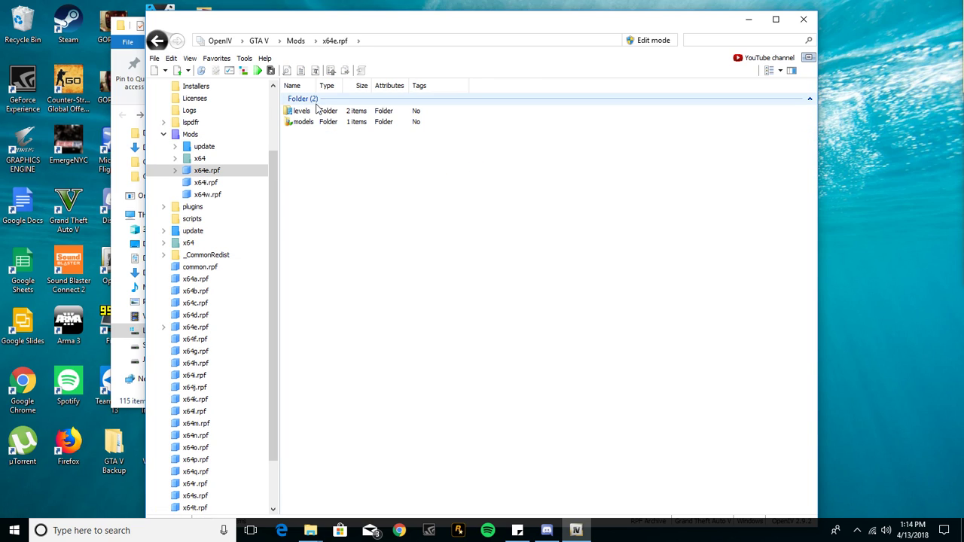
click(157, 41)
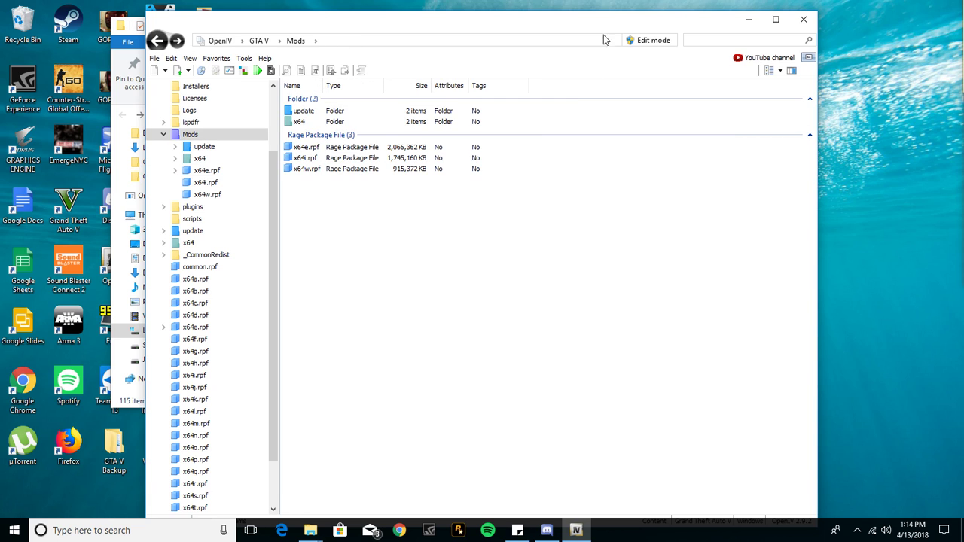
click(804, 20)
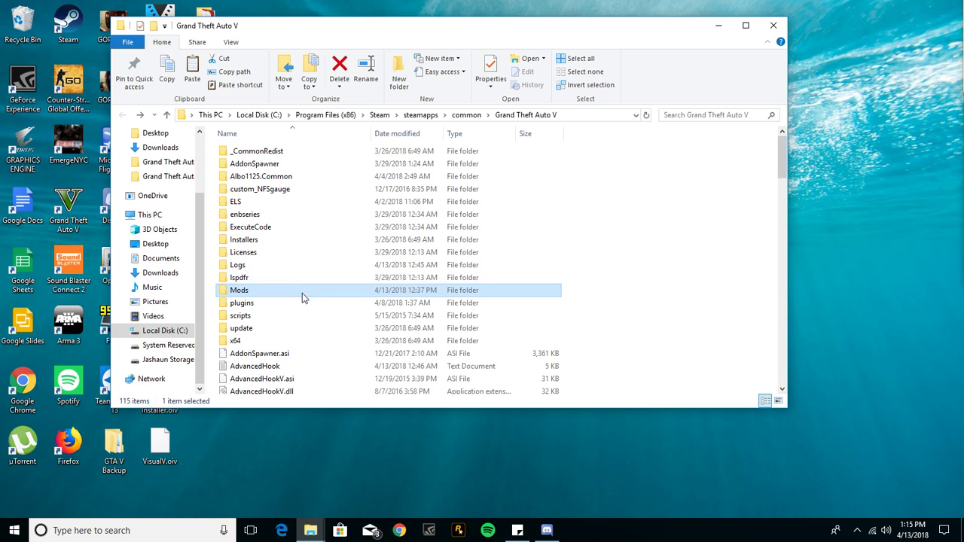
Step: Remove the Mods folder from the Grand Theft Auto V directory and look through the remaining files
key(Delete)
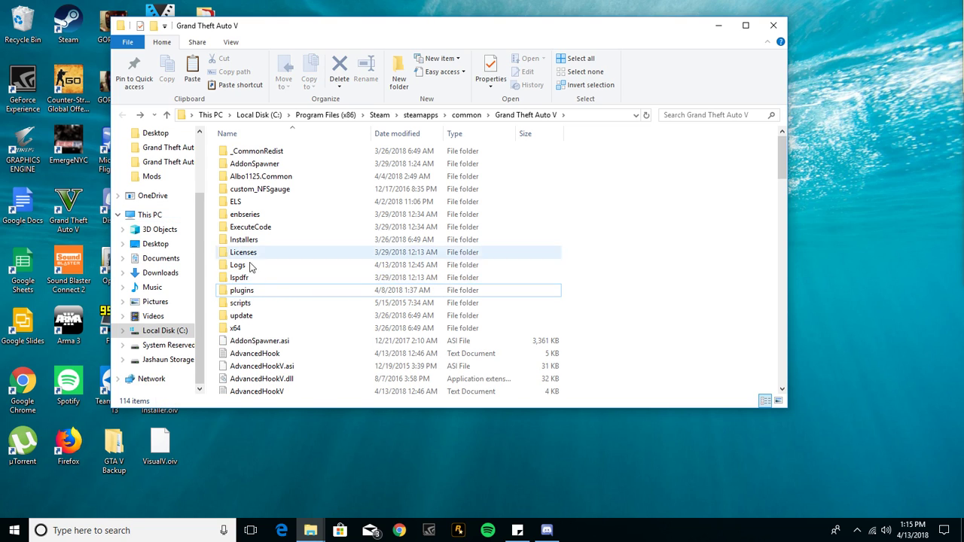
scroll(301, 309, down, 3)
scroll(305, 310, up, 3)
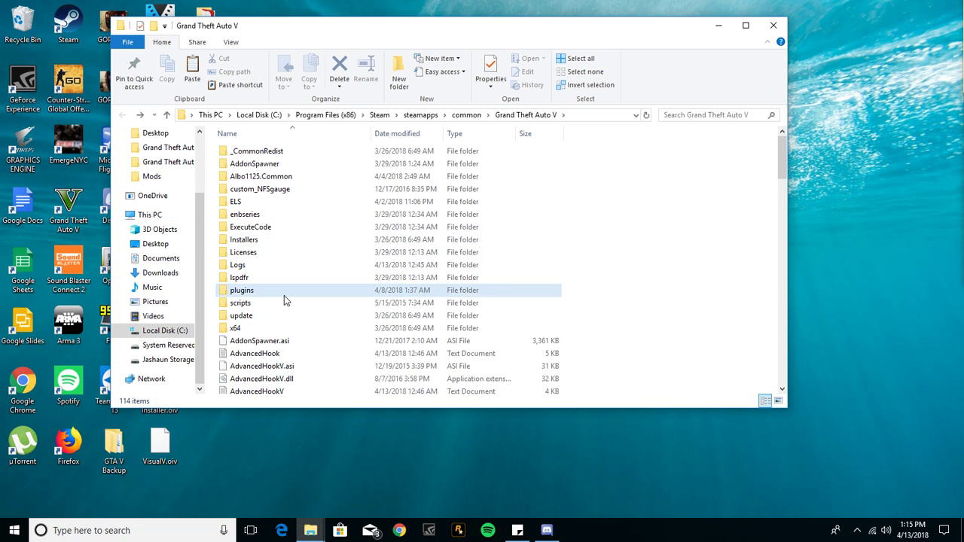
Step: Copy the Mods folder back into the Grand Theft Auto V directory and minimize the copy progress window
drag(153, 178, 600, 295)
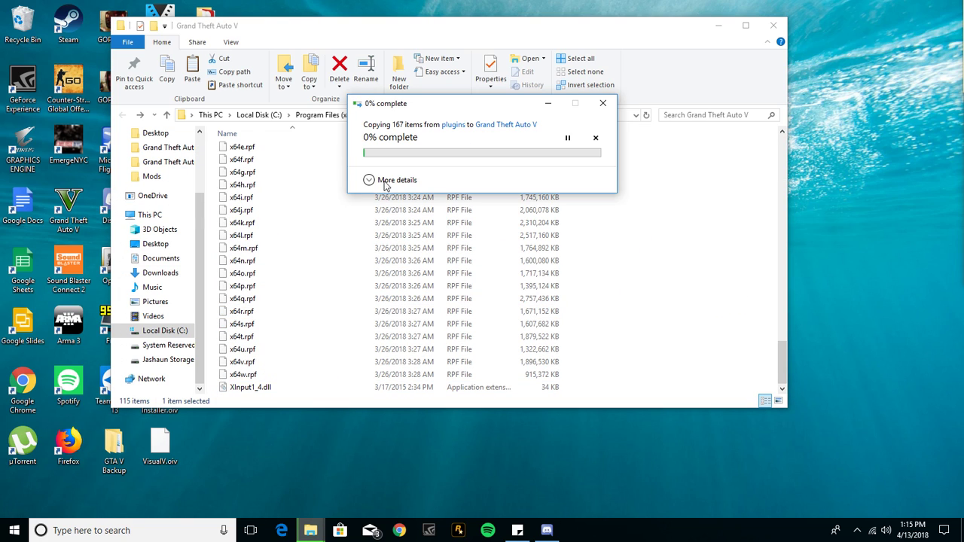
click(547, 108)
scroll(465, 207, up, 12)
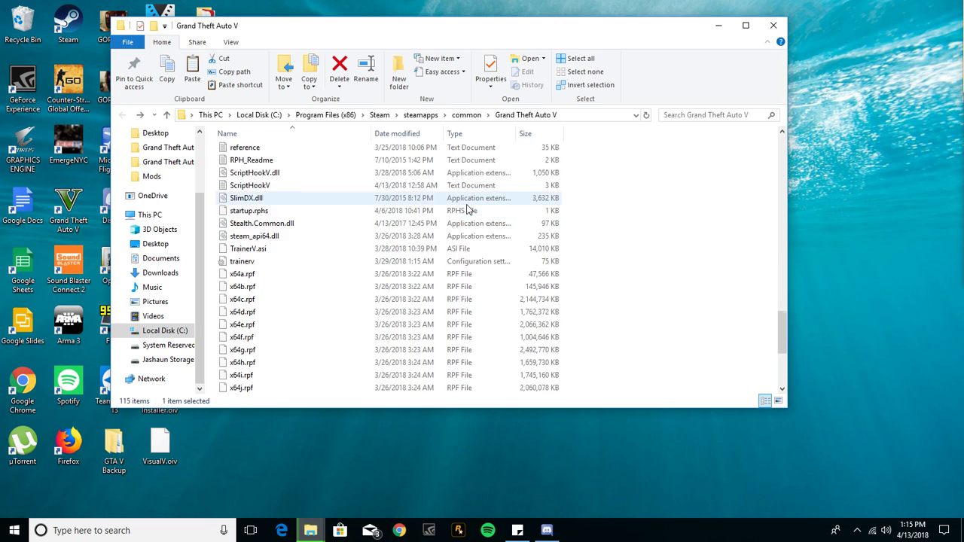
scroll(465, 207, up, 18)
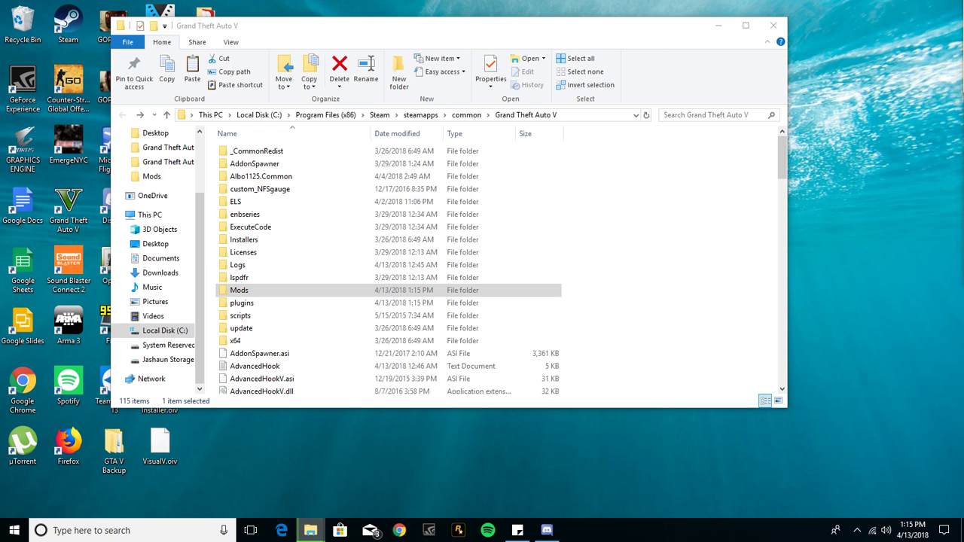
Step: Bring the Grand Theft Auto V-Moddded backup window into view, check the contents of its mods folder, and return to the backup's main folder
drag(761, 45, 355, 51)
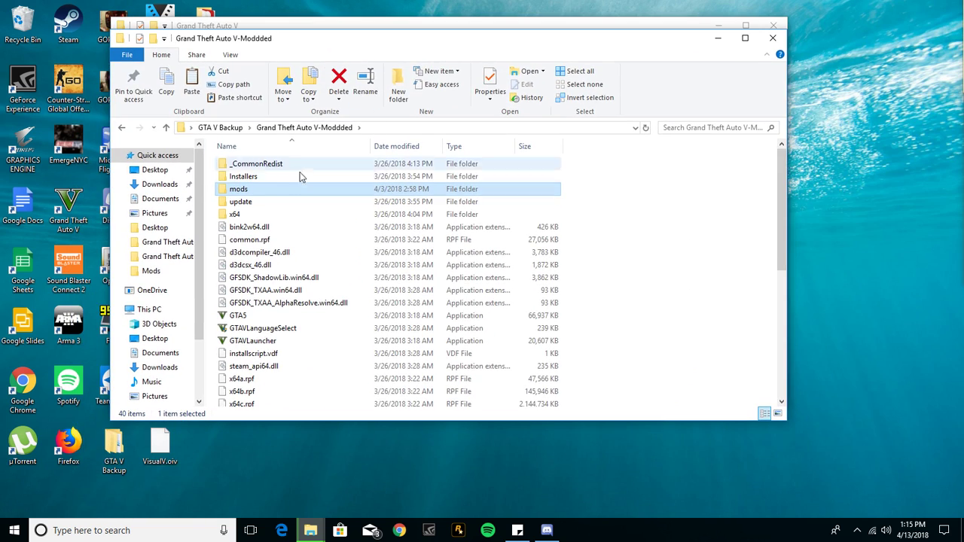
click(265, 215)
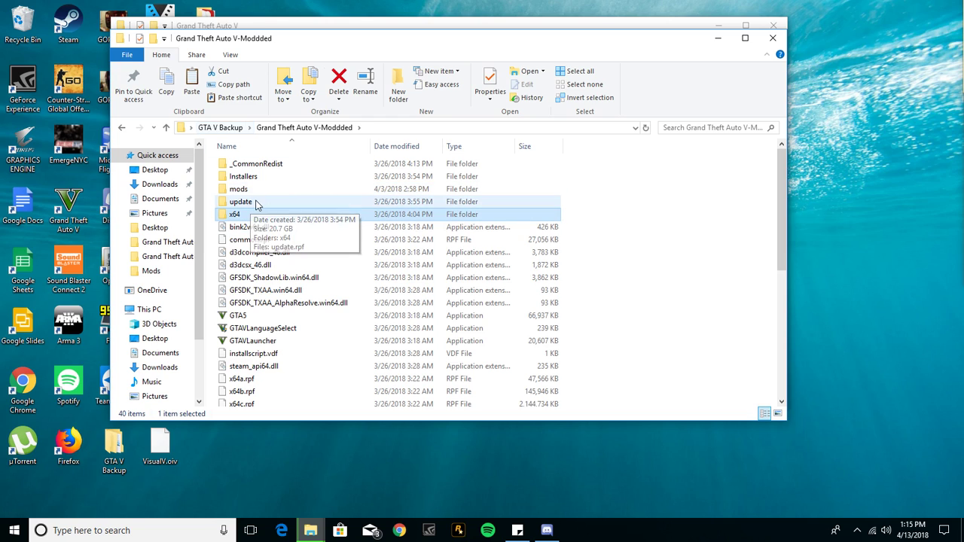
click(258, 189)
double_click(282, 192)
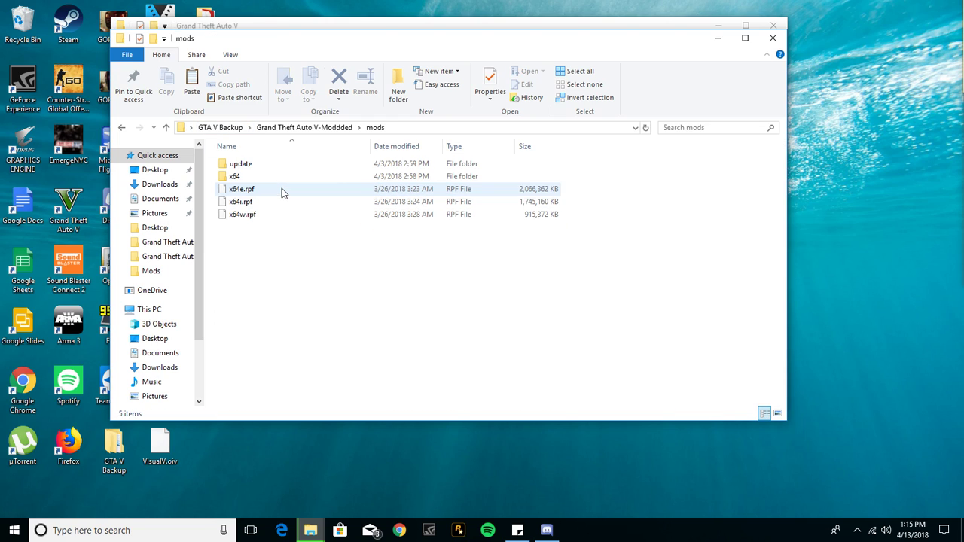
click(121, 130)
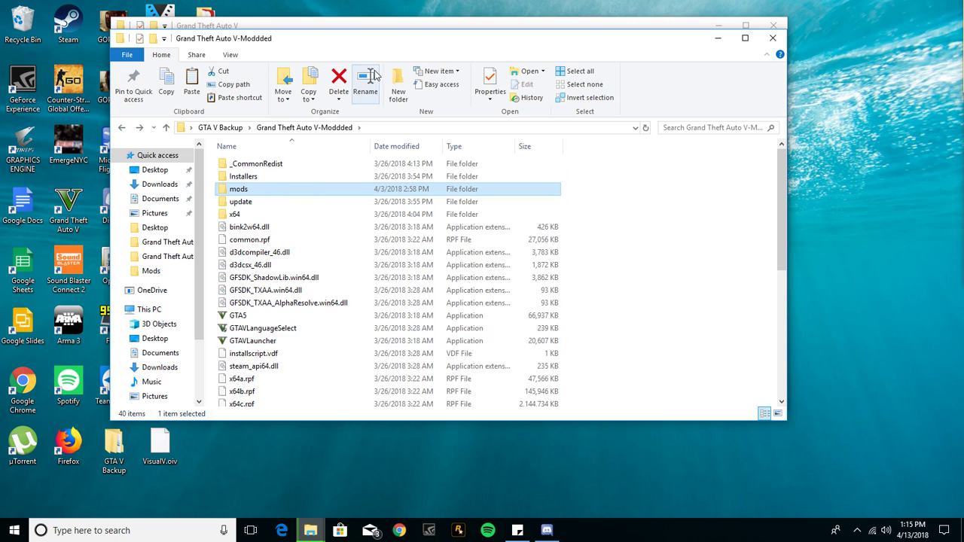
Step: Move the backup window out of the way and select the Mods folder in the Grand Theft Auto V directory
drag(317, 38, 917, 329)
key(super+Down)
right_click(259, 286)
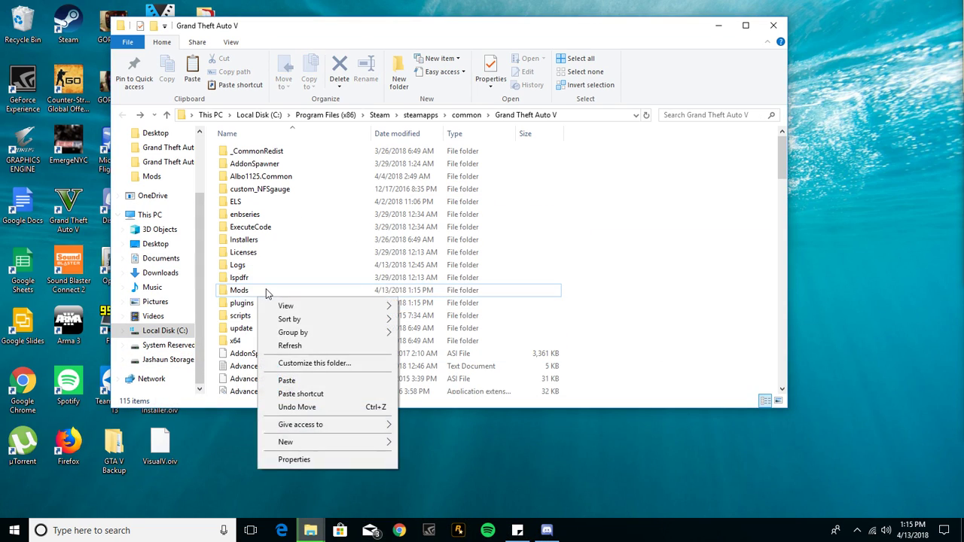
right_click(267, 290)
click(258, 292)
right_click(256, 290)
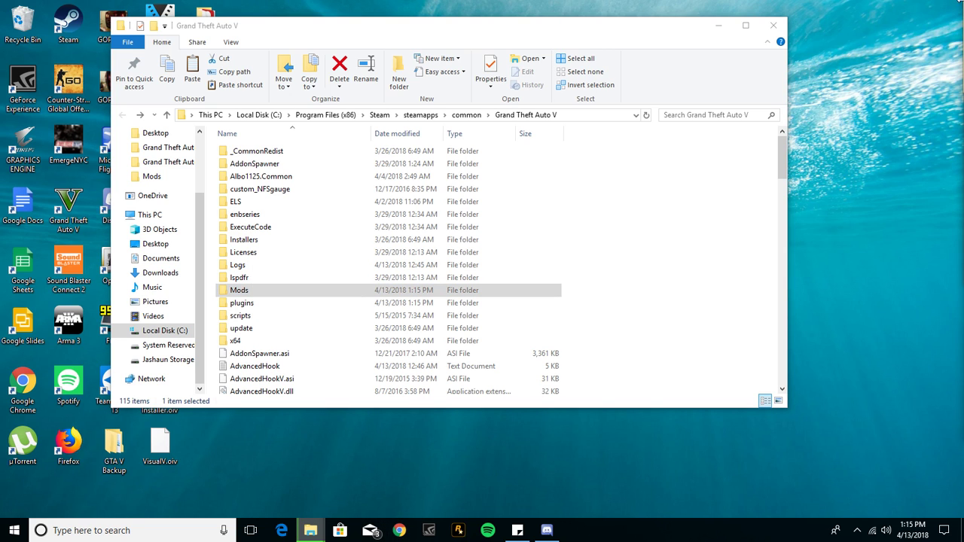
Step: Review the backup's mods folder again, then close the backup window and minimize the Grand Theft Auto V directory
drag(955, 23, 417, 66)
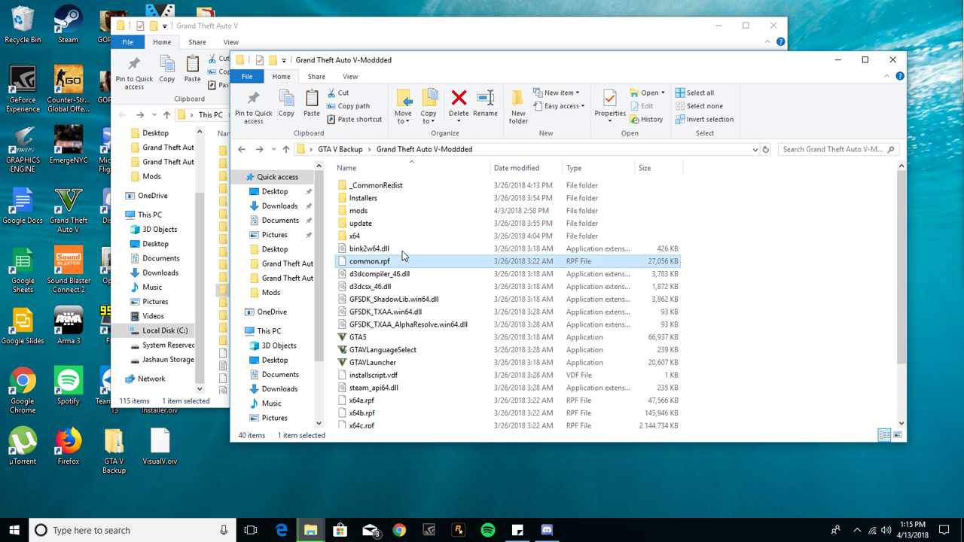
double_click(397, 213)
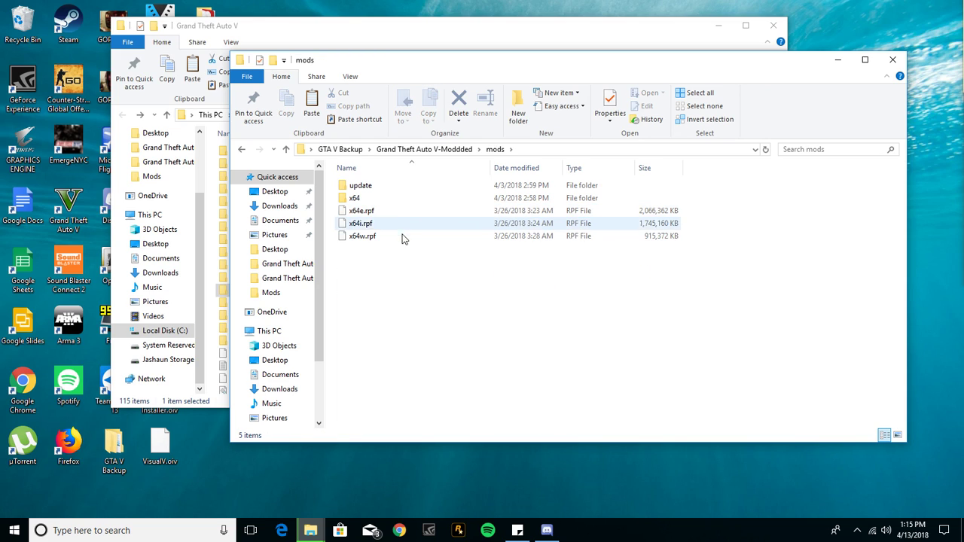
drag(461, 318, 460, 193)
click(478, 359)
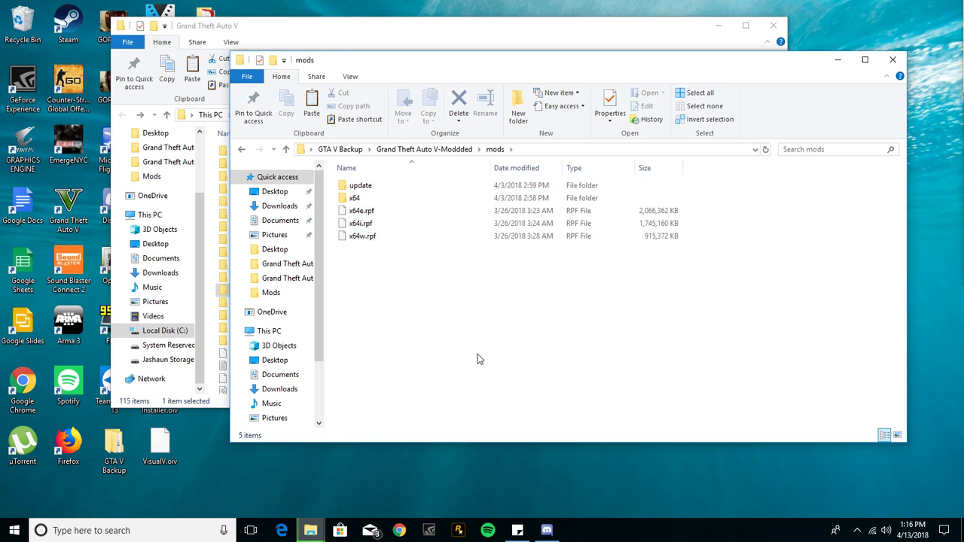
click(892, 59)
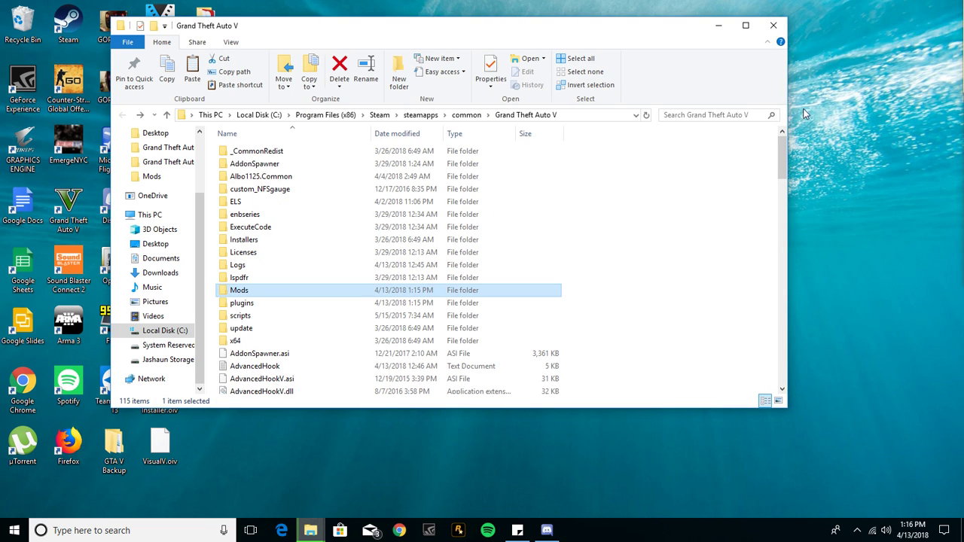
click(718, 25)
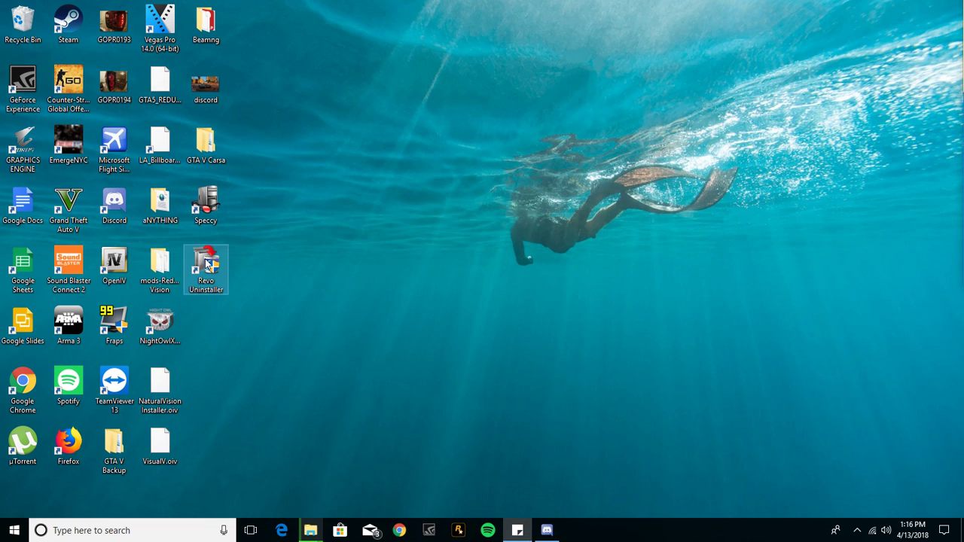
Step: Open the mods-ReduxNatural Vision folder and move the BeamNG.drive shortcut out of it onto the desktop
double_click(159, 264)
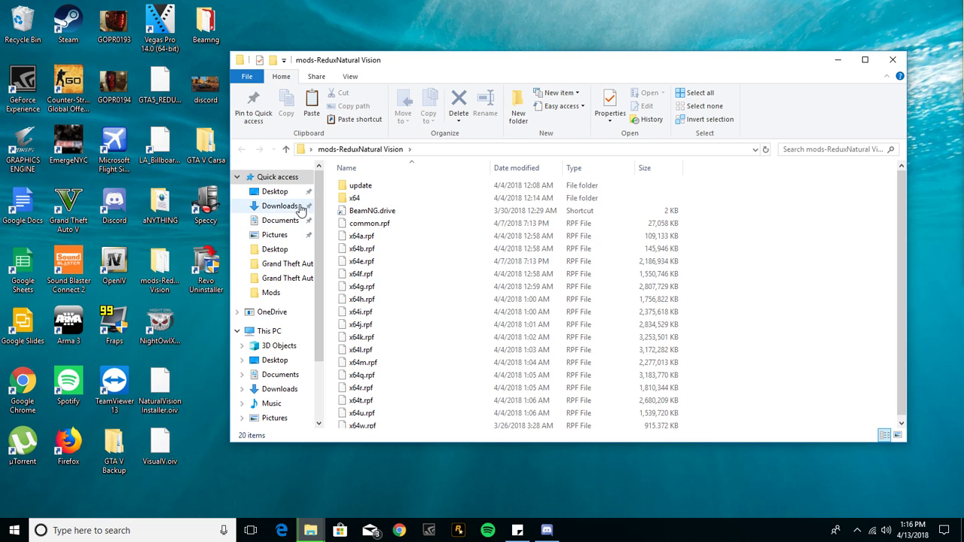
click(421, 210)
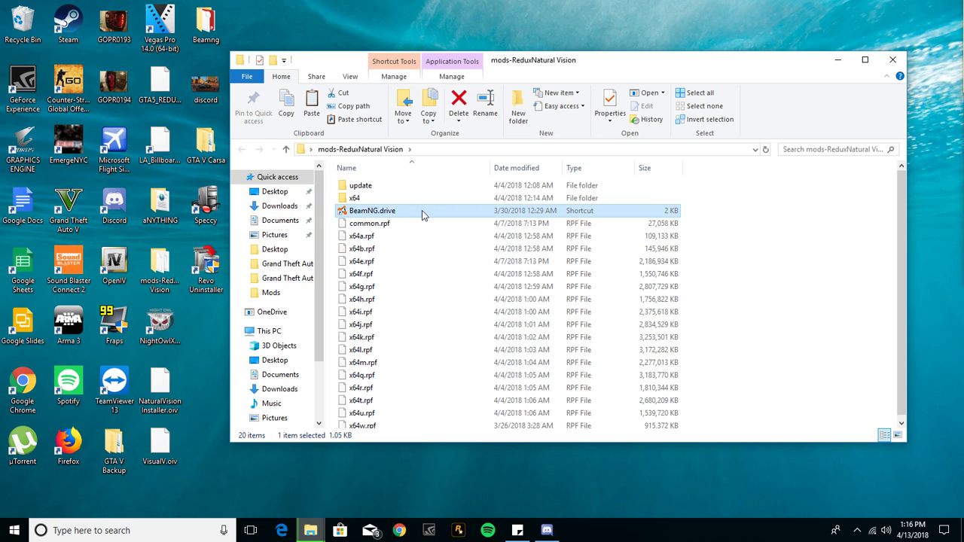
drag(422, 210, 293, 36)
Step: Look over the update folder and the x64 RPF archives in mods-ReduxNatural Vision, and close the folder
click(415, 335)
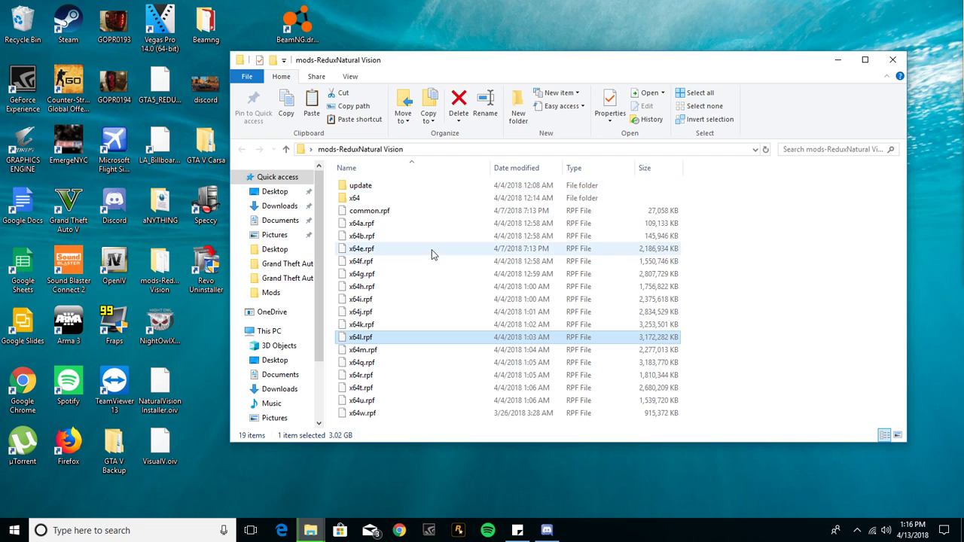
click(362, 185)
click(426, 364)
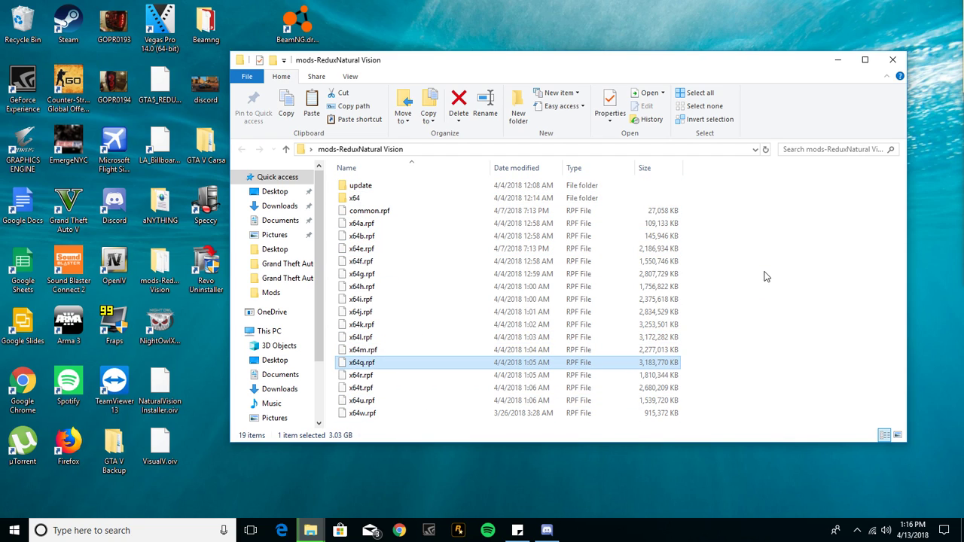
click(892, 60)
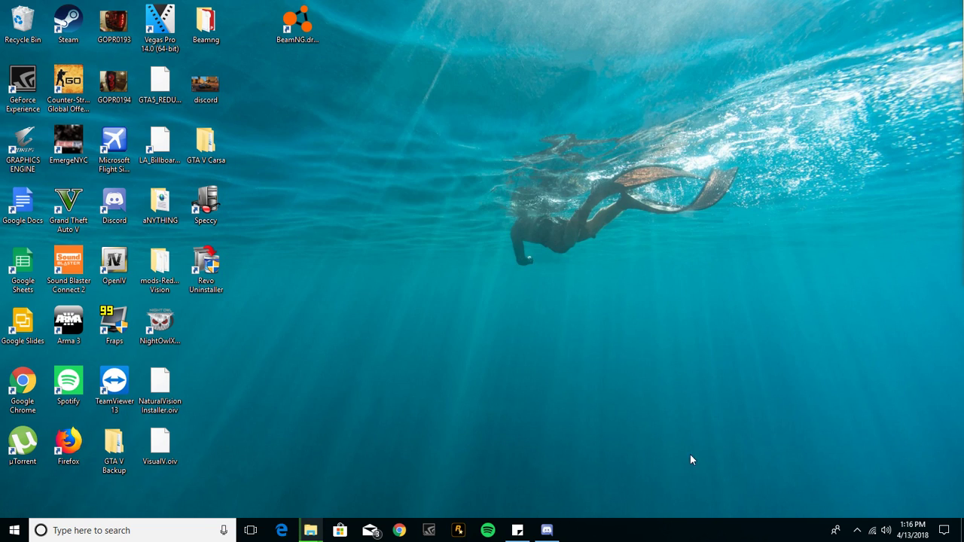